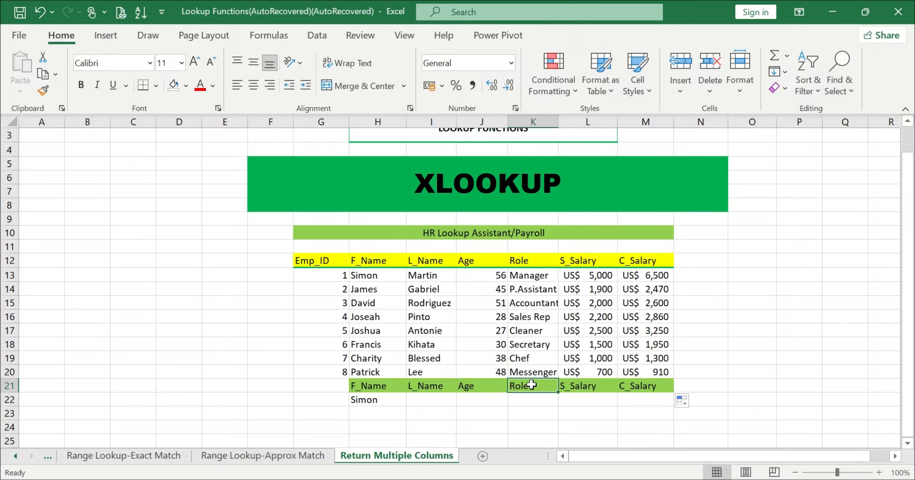
Step: Examine the headers in row 21, the lookup name in H22 and the result cells I22:M22
left_click(576, 386)
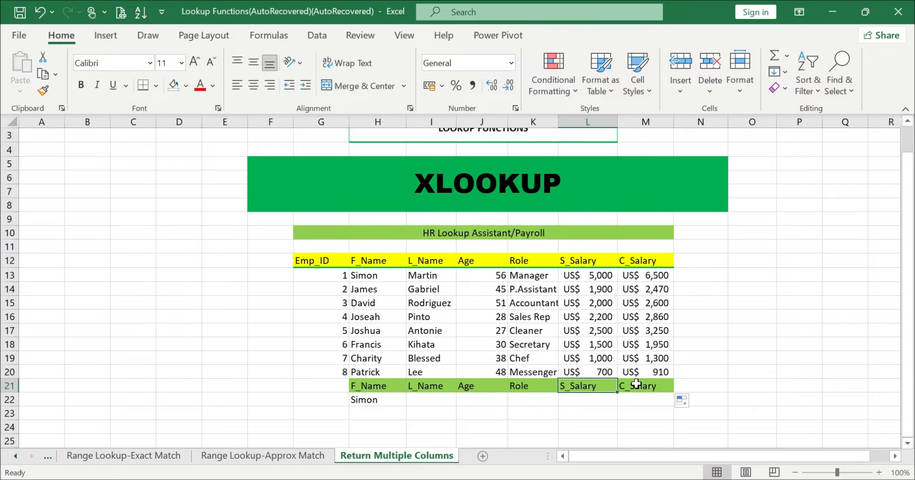
left_click(636, 385)
left_click(373, 396)
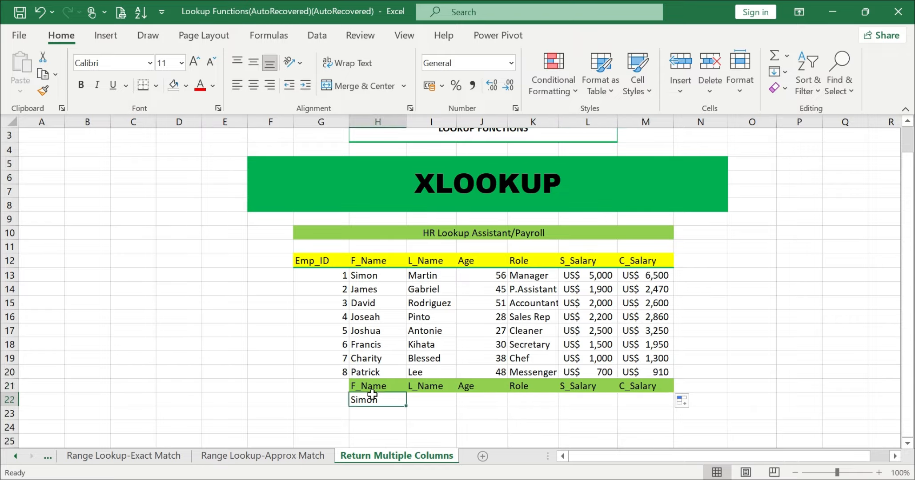
left_click(377, 277)
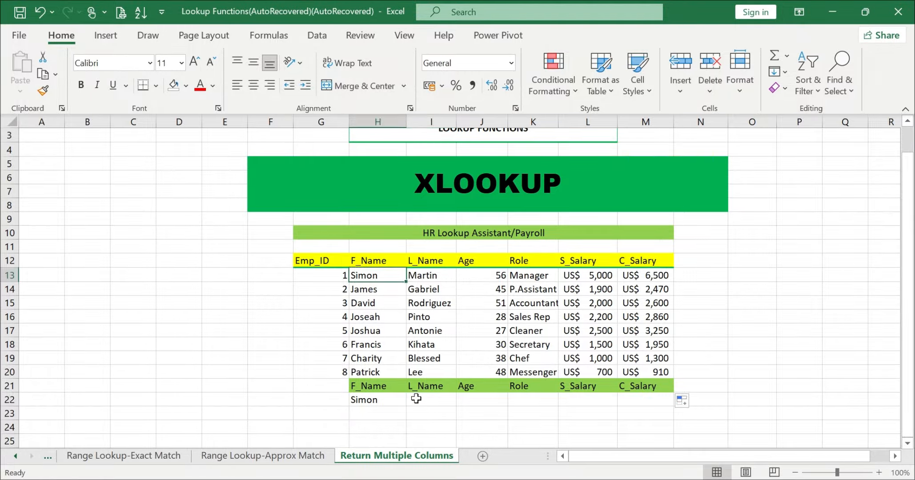
left_click_drag(418, 399, 629, 395)
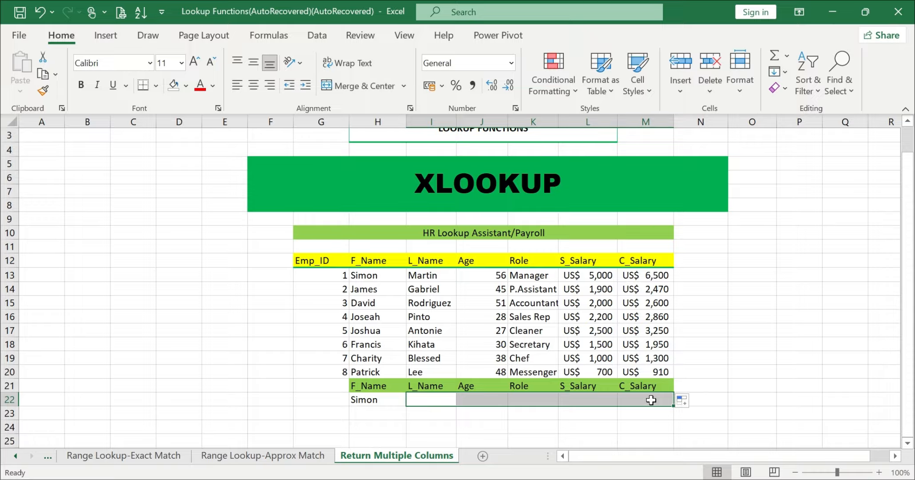
left_click(297, 371)
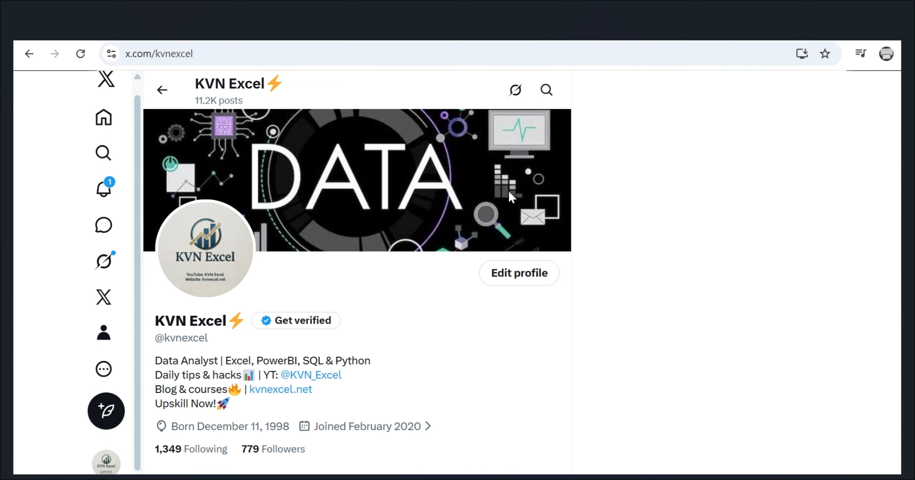
left_click(827, 8)
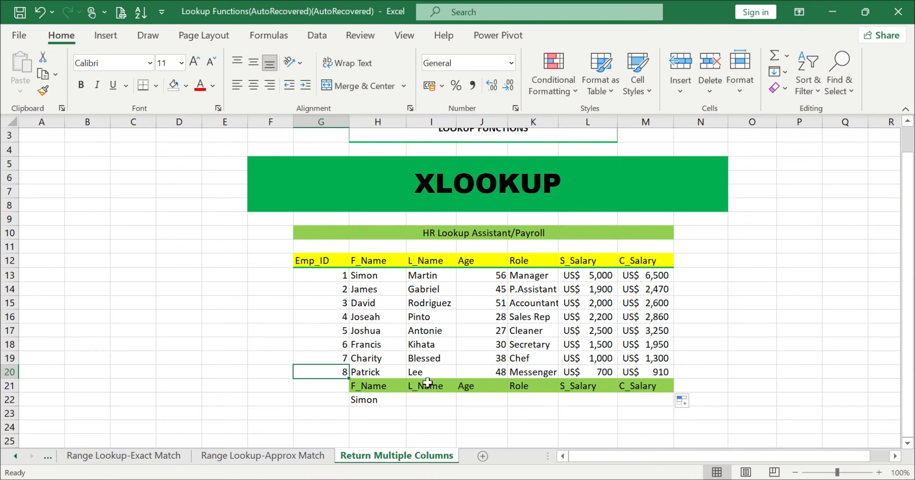
Step: Begin an XLOOKUP formula in I22 with H22 as the lookup value and H12:H20 as the lookup array
left_click(430, 400)
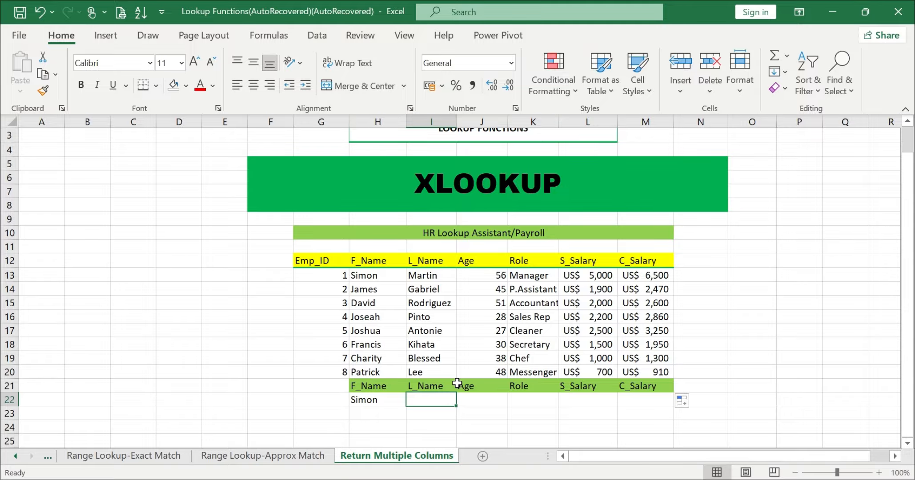
type("=XLOO")
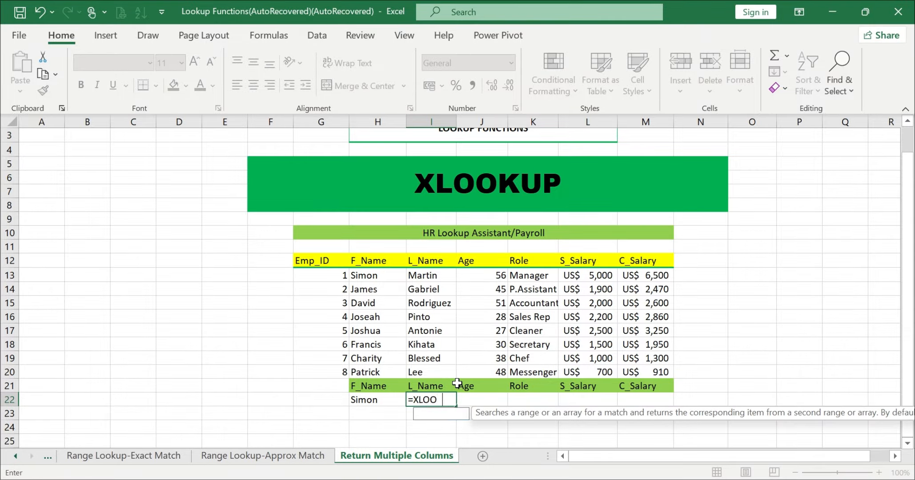
type("KUP(")
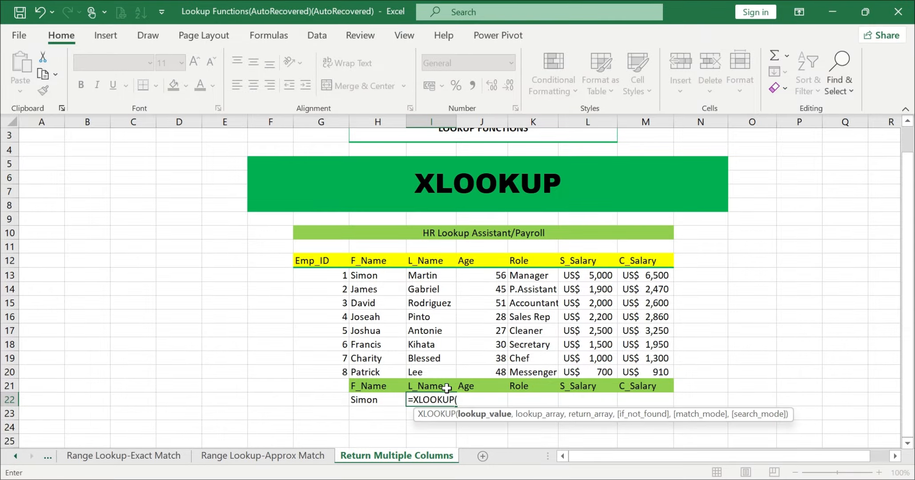
left_click(383, 398)
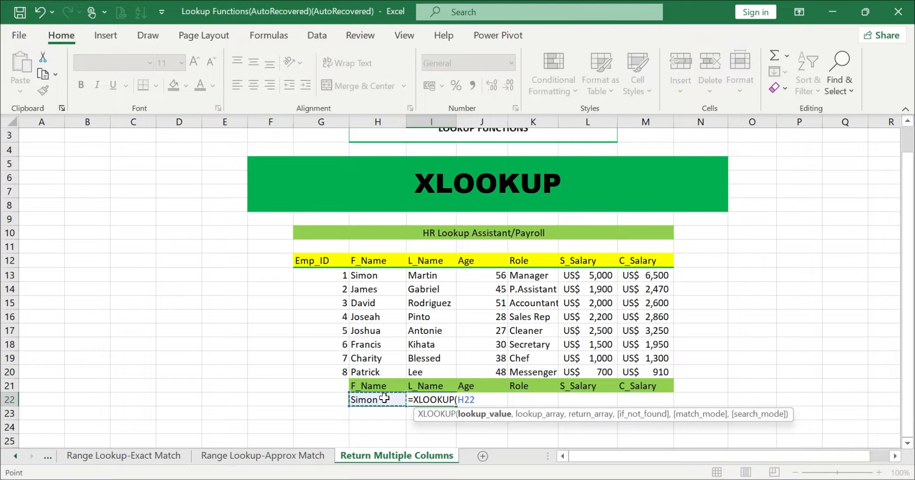
type(",")
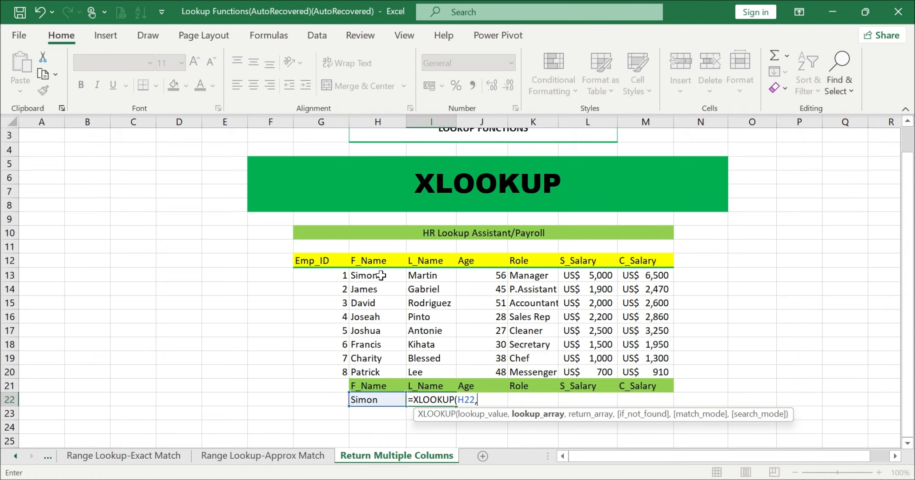
left_click_drag(383, 265, 375, 365)
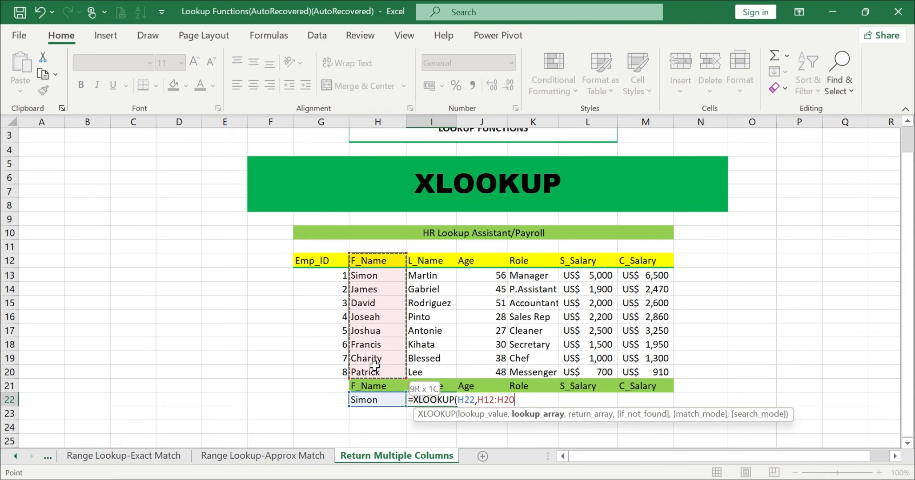
Step: Complete the XLOOKUP formula with return array I12:M20, check each argument and enter =XLOOKUP(H22,H12:H20,I12:M20)
type(",")
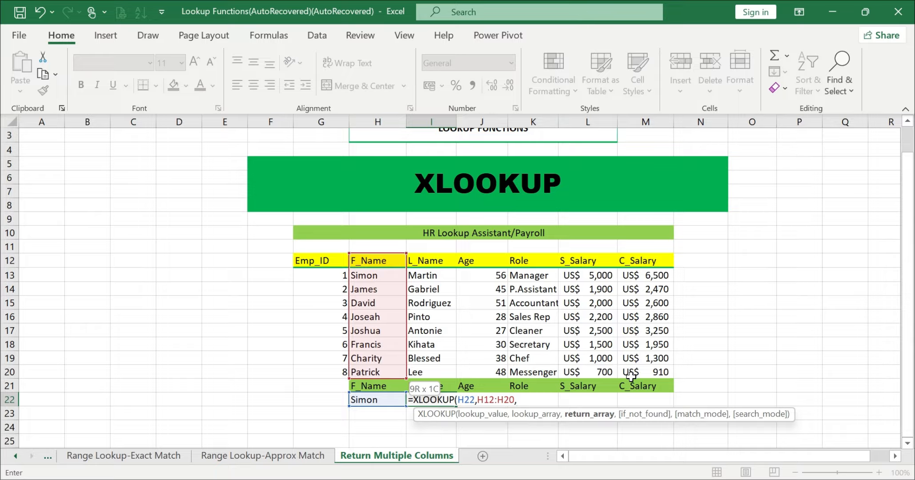
left_click_drag(428, 262, 644, 368)
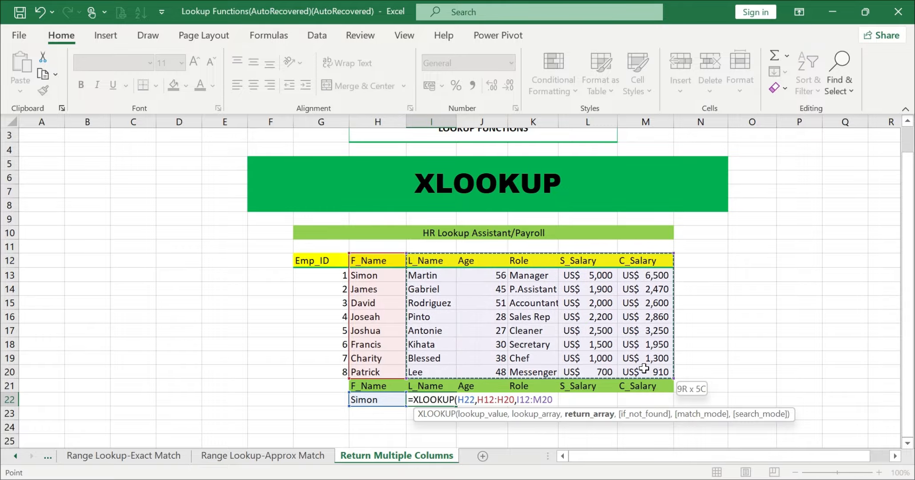
type(")")
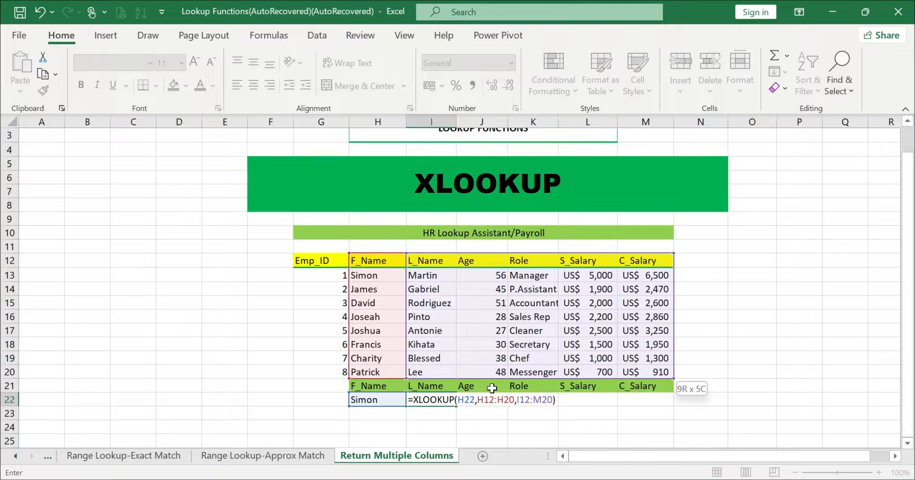
left_click(463, 399)
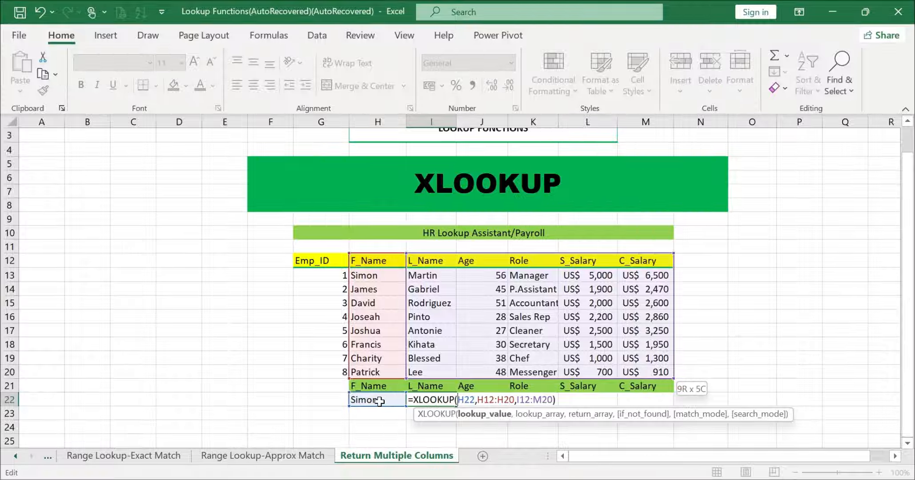
left_click(498, 400)
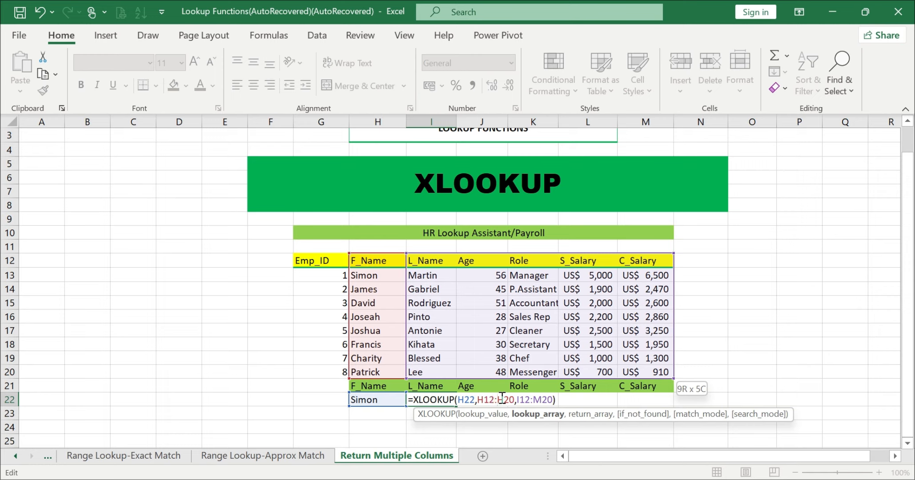
type(",")
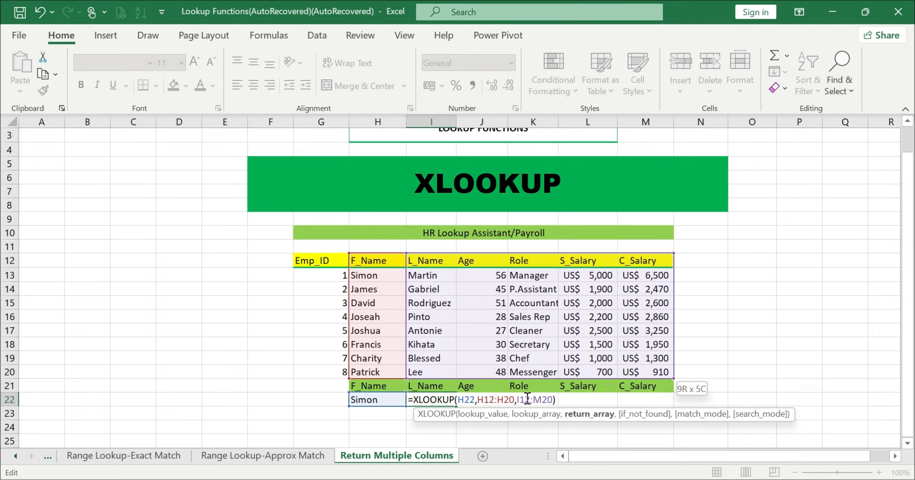
left_click(525, 399)
key("Return")
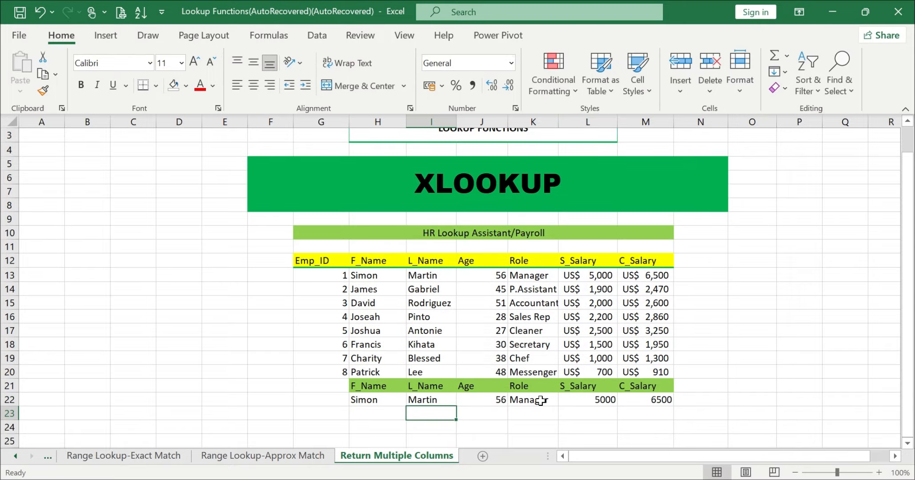
Step: Compare the returned details in row 22 with the matching employee record in row 13
left_click(387, 399)
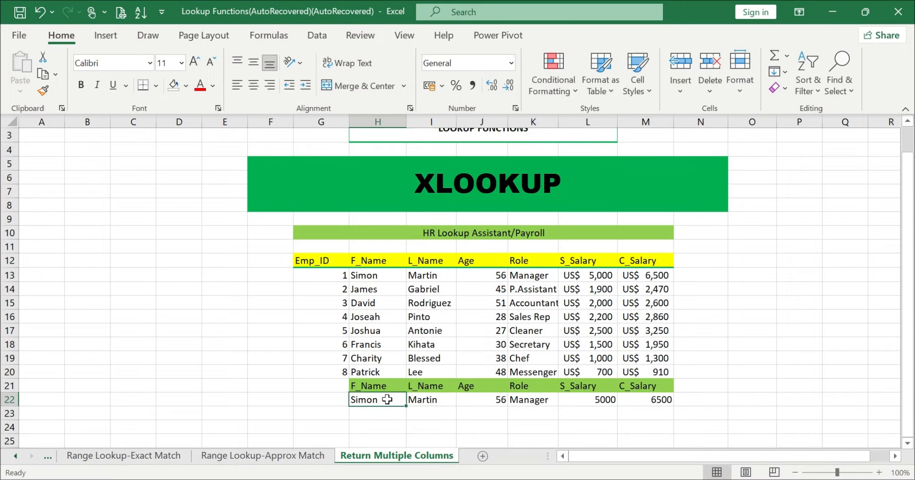
left_click(434, 402)
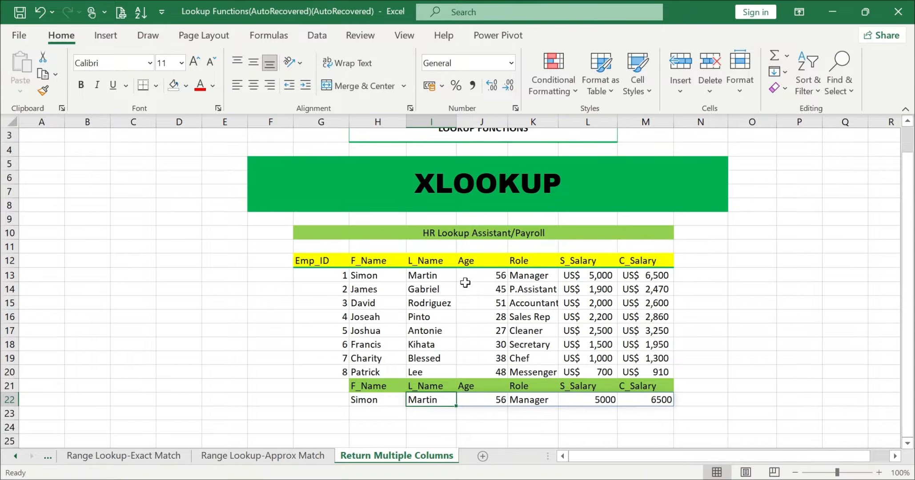
left_click(481, 273)
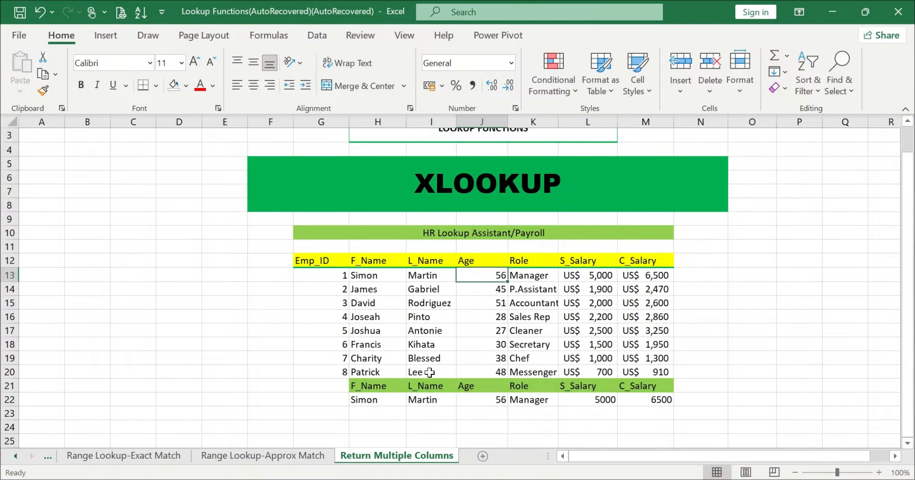
left_click(424, 398)
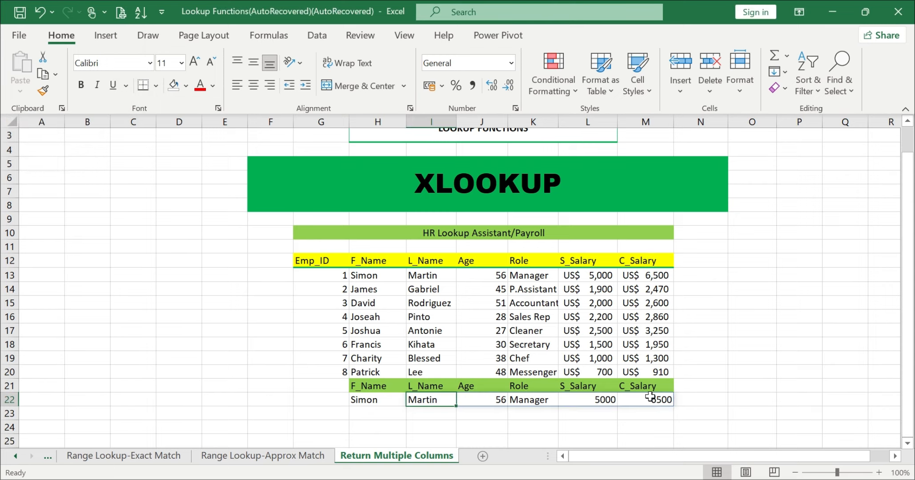
left_click(379, 411)
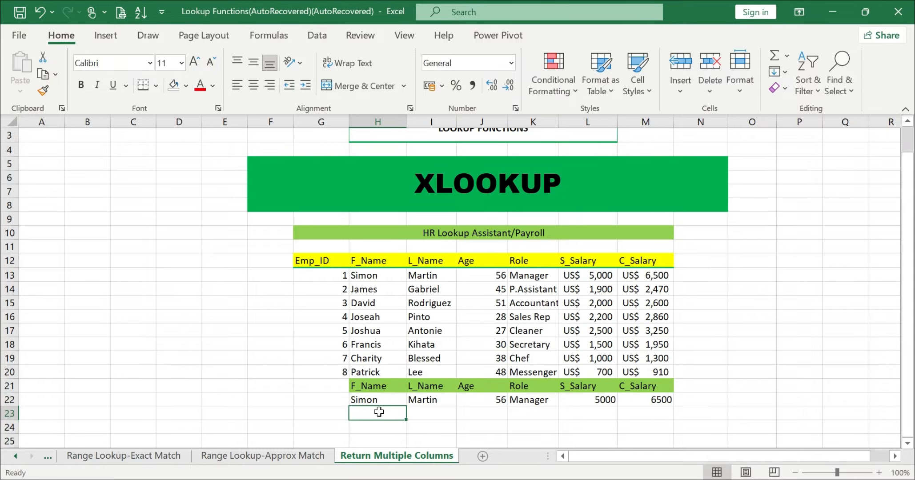
Step: Switch to the browser and review the KVN Excel site's hire-me services, digital templates and advanced course catalog
left_click(562, 479)
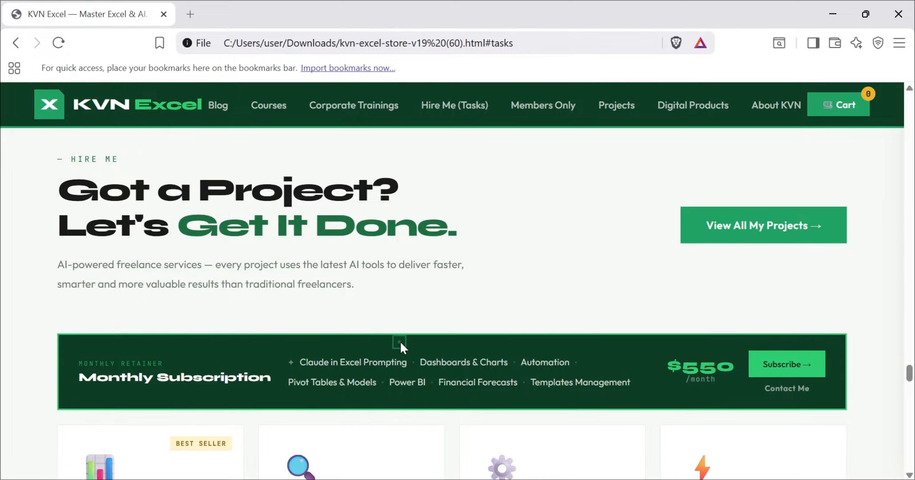
scroll(400, 340, "down", 1)
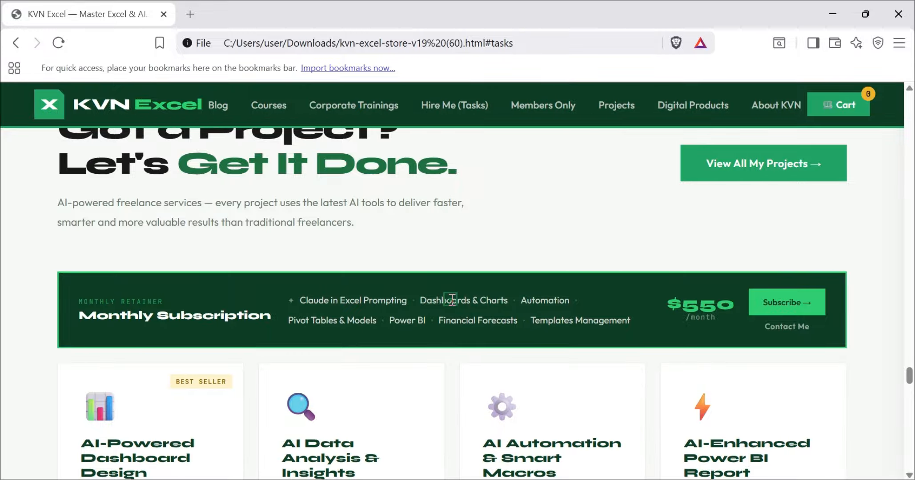
scroll(450, 299, "down", 6)
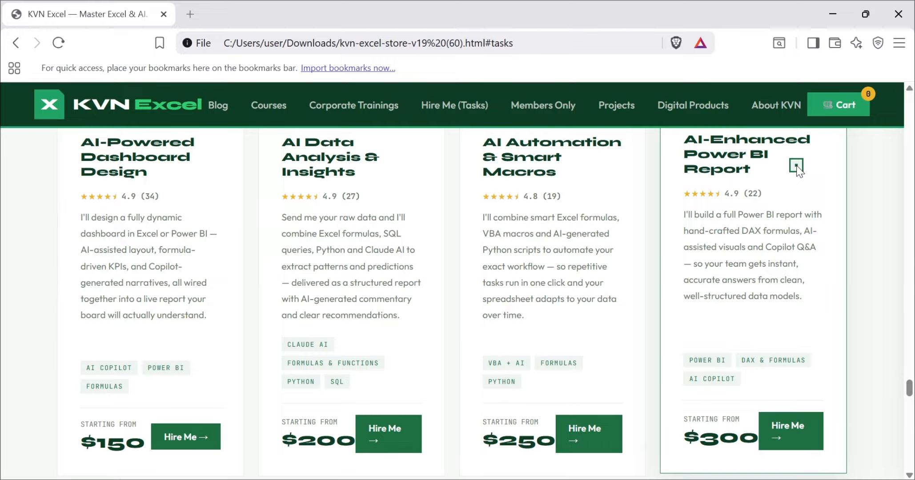
scroll(796, 166, "up", 20)
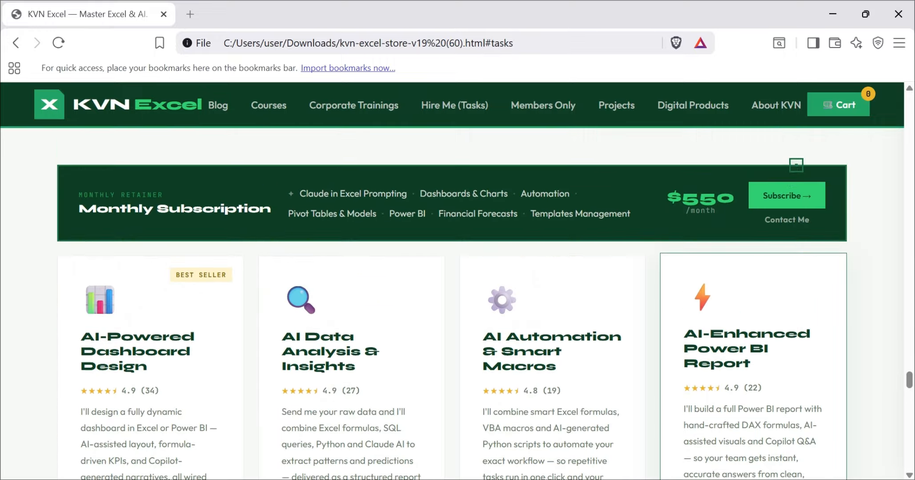
scroll(796, 166, "up", 3)
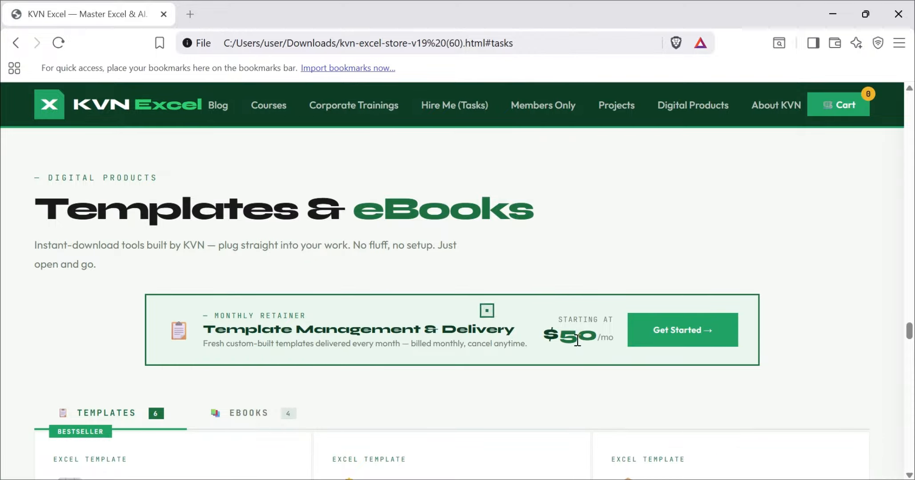
scroll(576, 348, "down", 7)
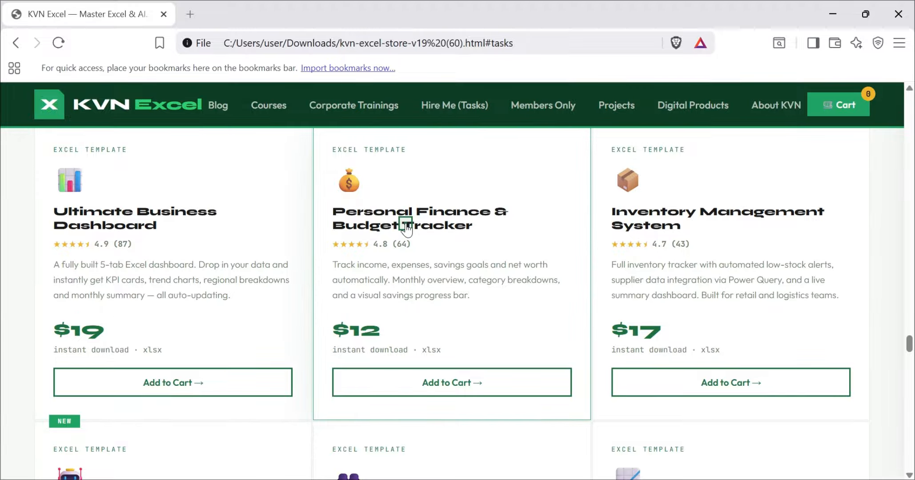
scroll(751, 188, "down", 5)
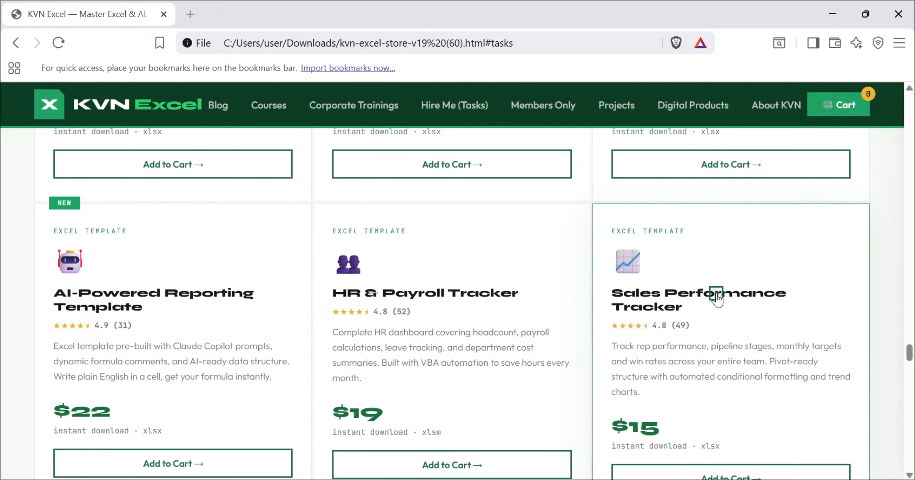
scroll(716, 294, "up", 8)
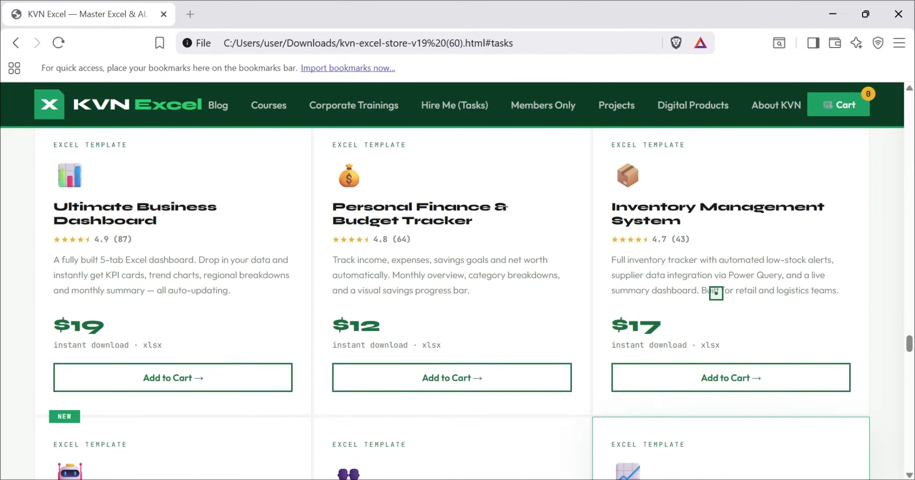
scroll(715, 293, "up", 15)
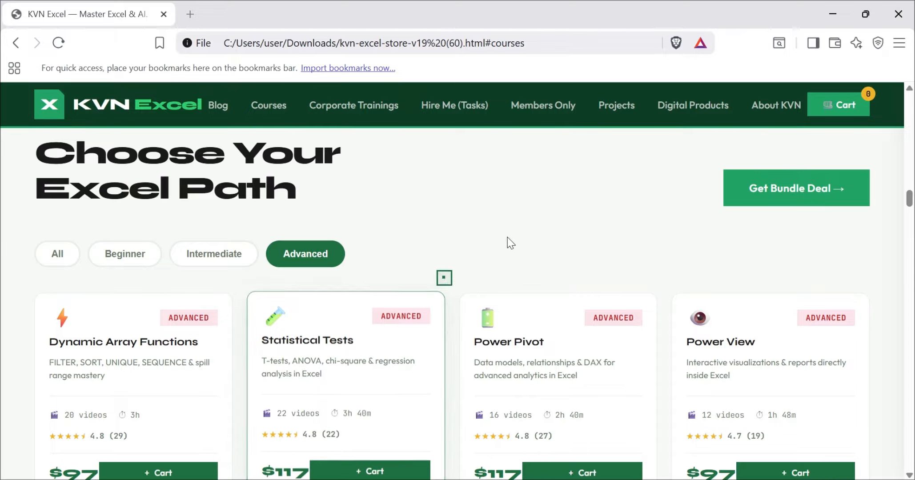
scroll(515, 236, "down", 5)
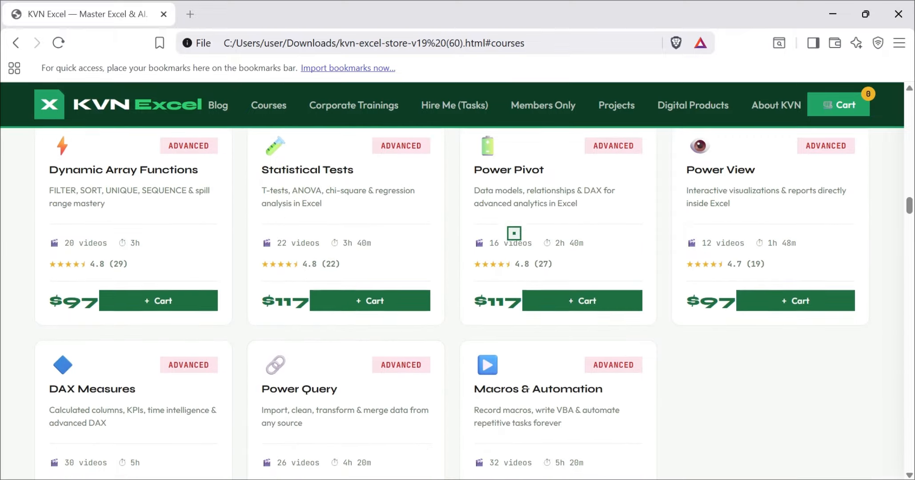
scroll(514, 234, "up", 6)
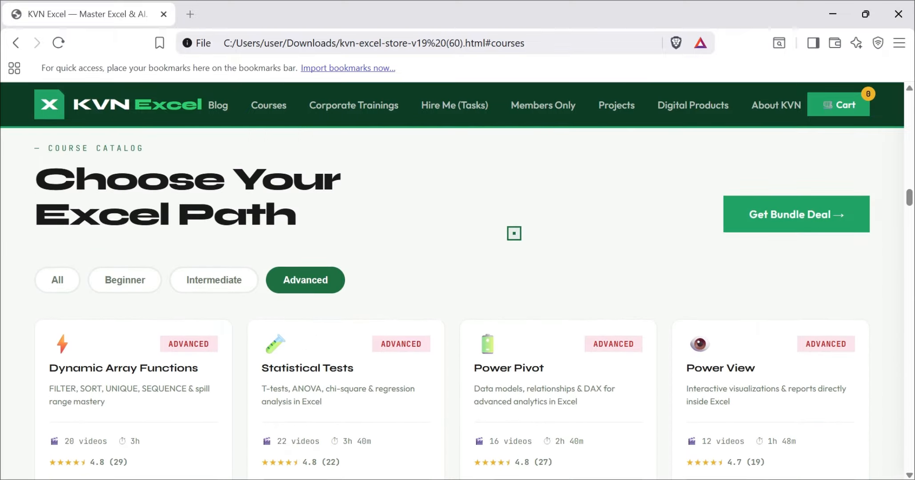
Step: Show all courses in the KVN Excel catalog, browse them, and open the bundle deal pricing
left_click(58, 280)
scroll(63, 284, "down", 15)
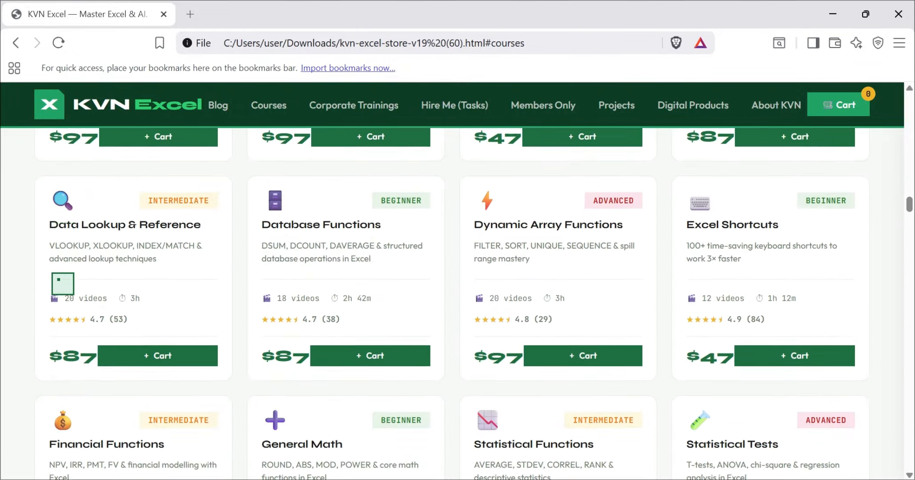
scroll(62, 284, "down", 5)
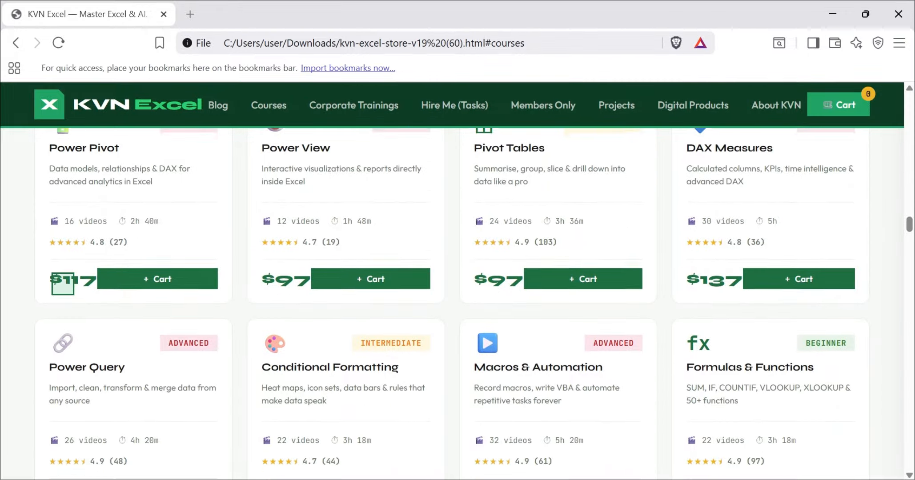
scroll(62, 283, "up", 3)
scroll(62, 284, "up", 10)
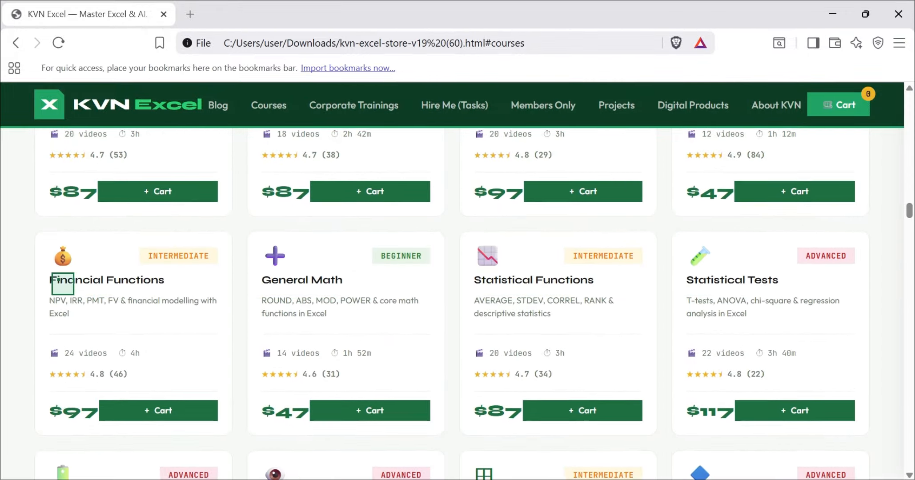
scroll(63, 283, "up", 5)
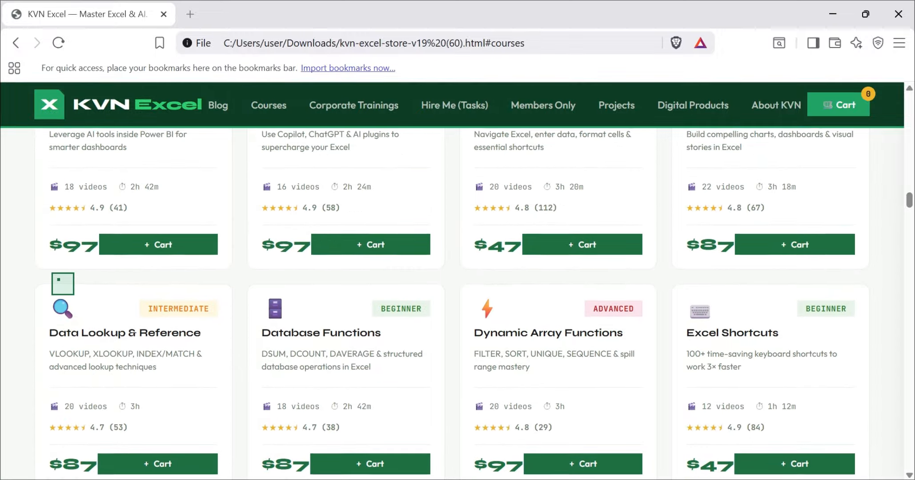
scroll(62, 283, "up", 1)
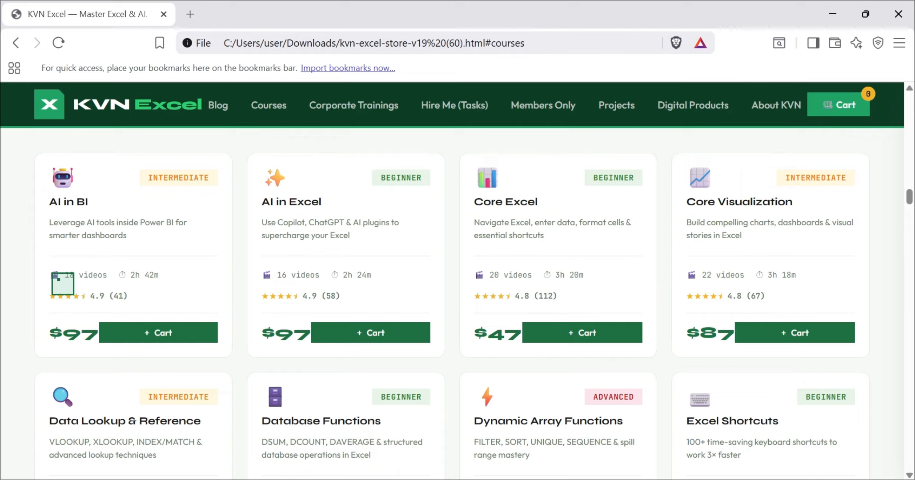
scroll(62, 284, "up", 3)
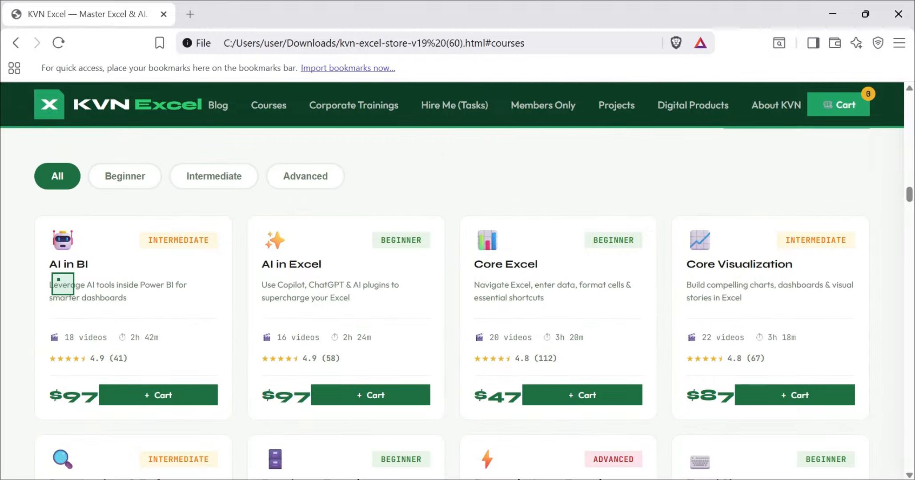
scroll(58, 279, "up", 2)
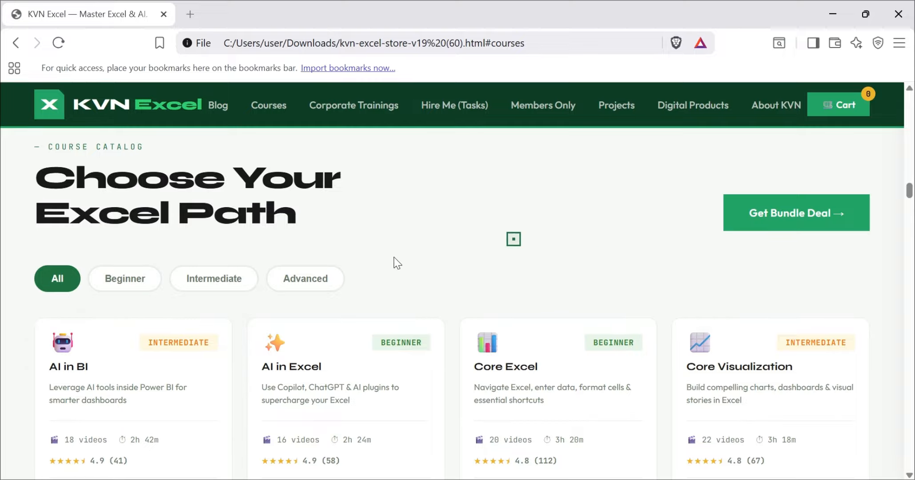
left_click(759, 211)
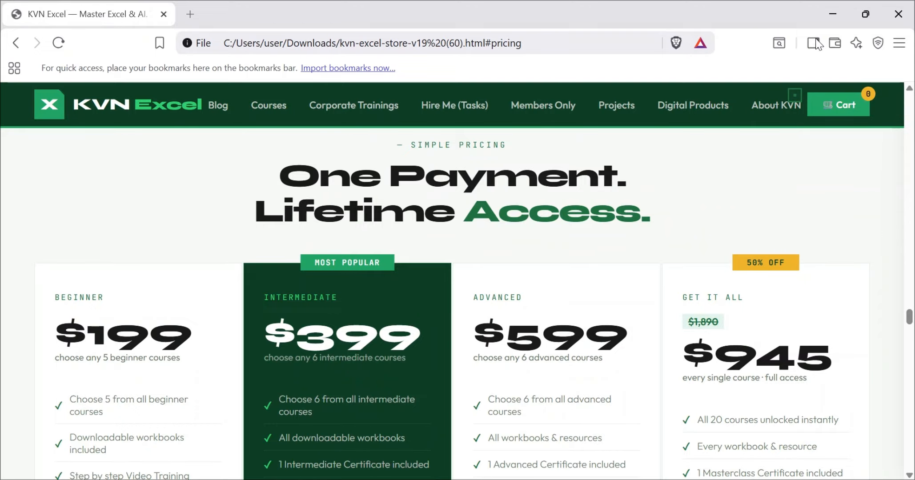
Step: Switch back to Excel and enter the first name from H14 in H23 as the second lookup value
left_click(833, 14)
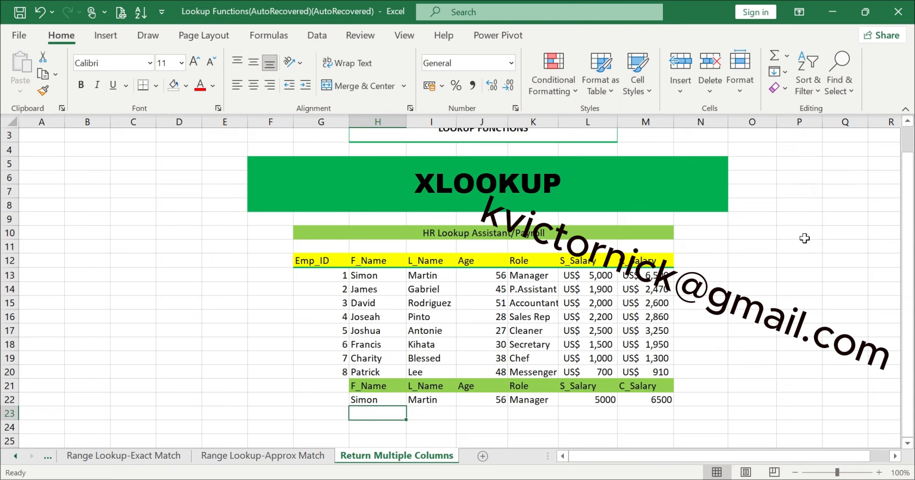
type("J")
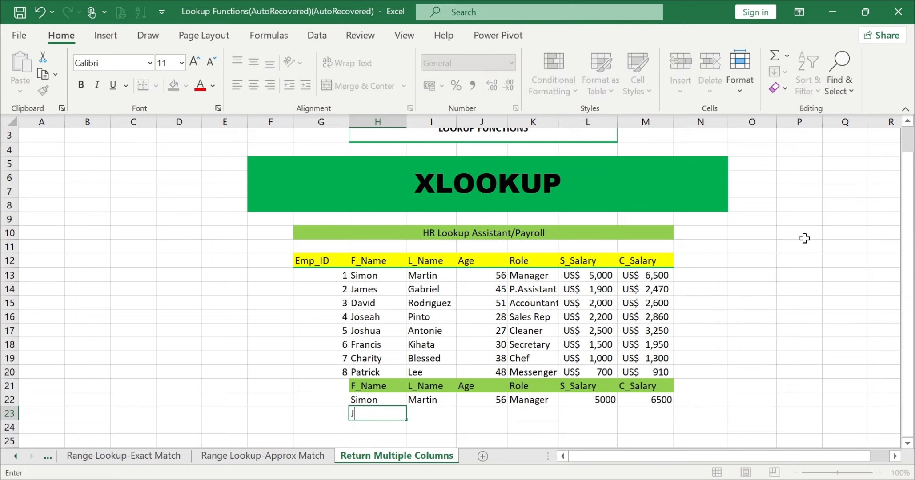
type("ames")
key("Return")
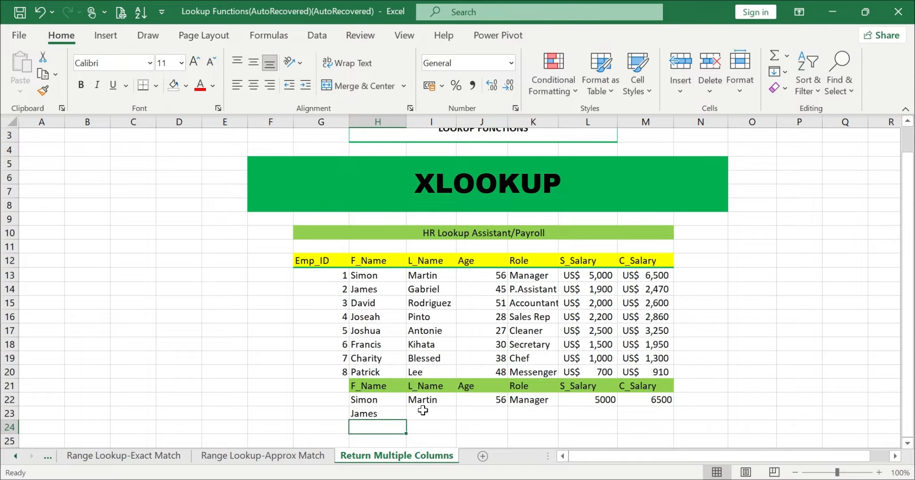
left_click_drag(424, 412, 639, 407)
left_click_drag(639, 407, 640, 412)
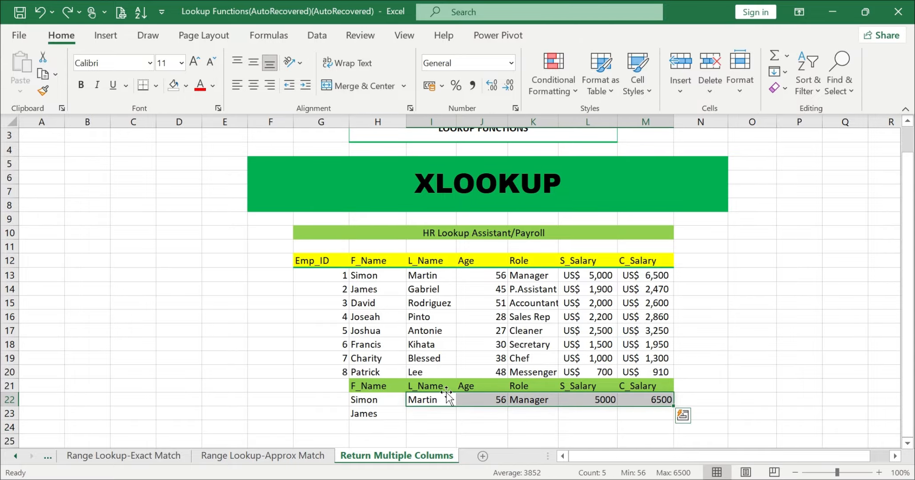
left_click(434, 402)
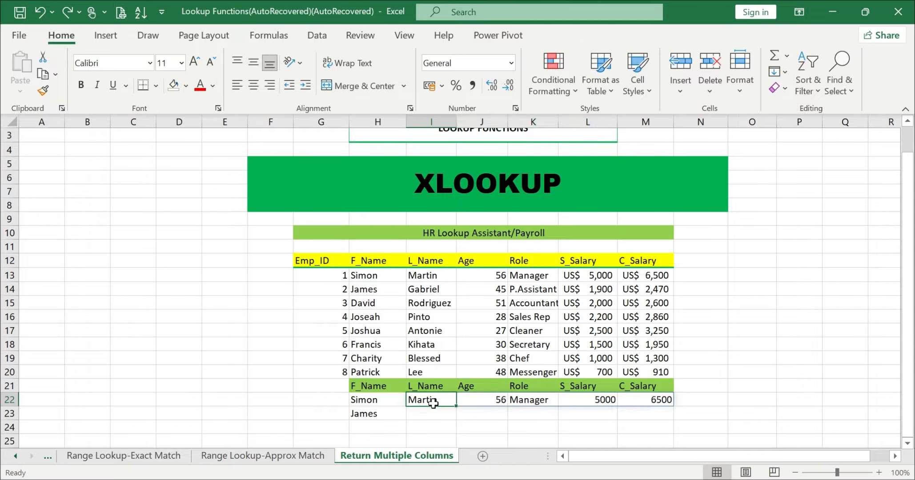
left_click(426, 416)
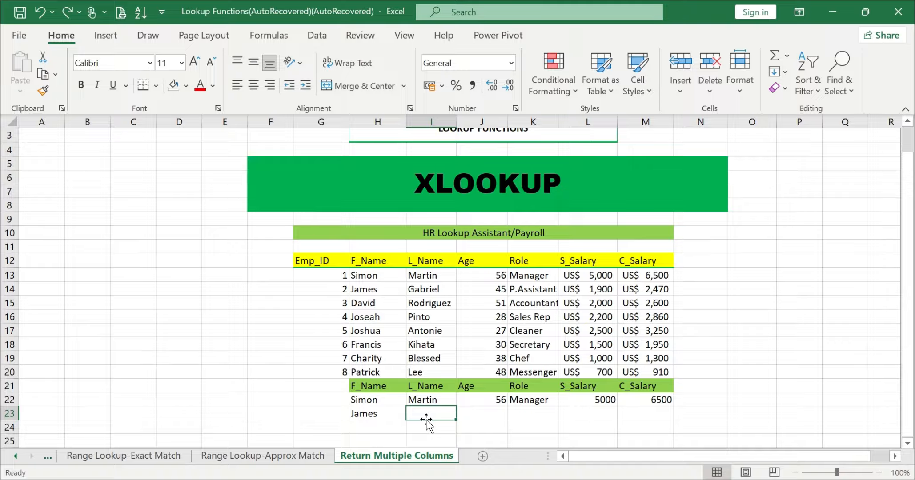
Step: Edit the XLOOKUP formula in I22 so its lookup value becomes the mixed reference $H22
double_click(438, 400)
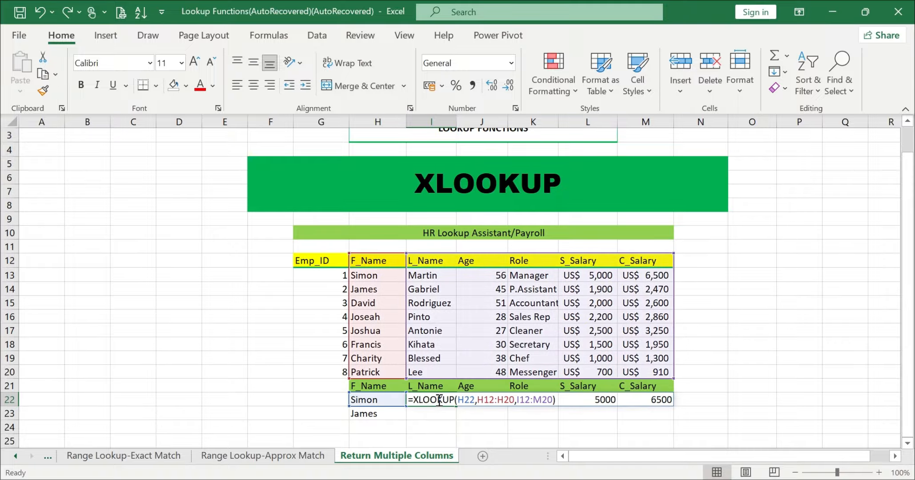
left_click(470, 399)
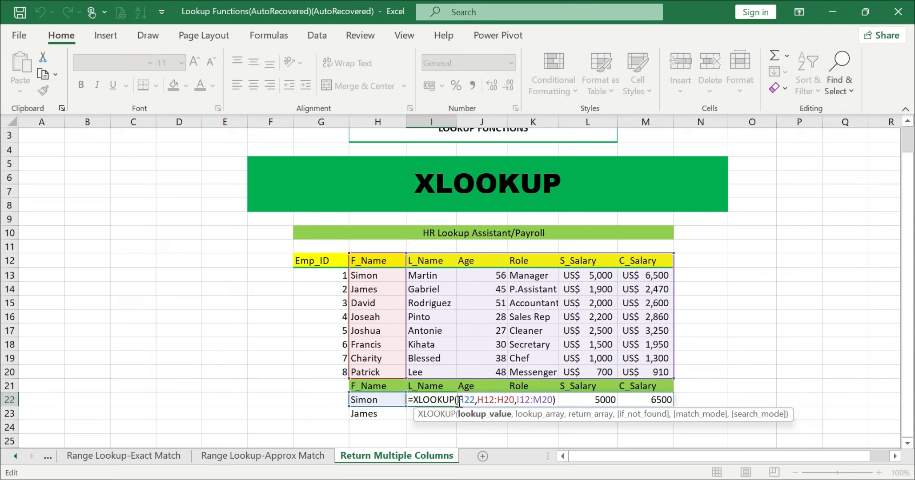
type("$")
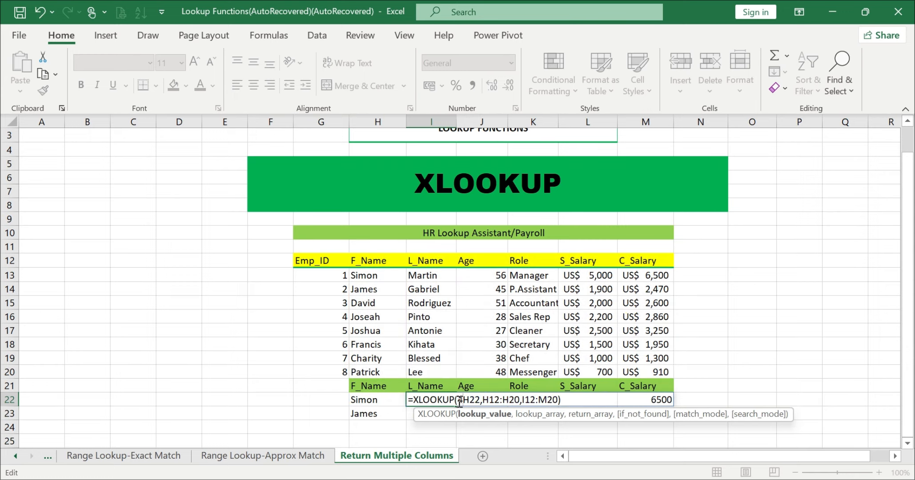
key("BackSpace")
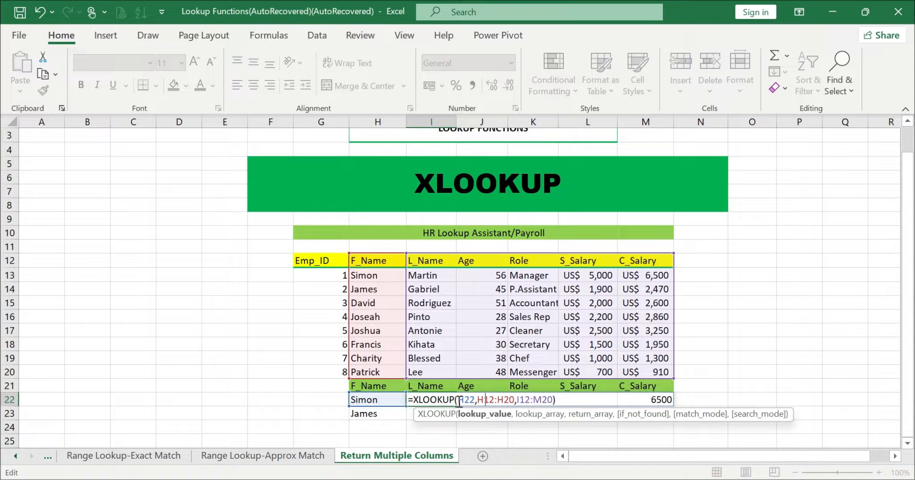
key("F4")
key("F4")
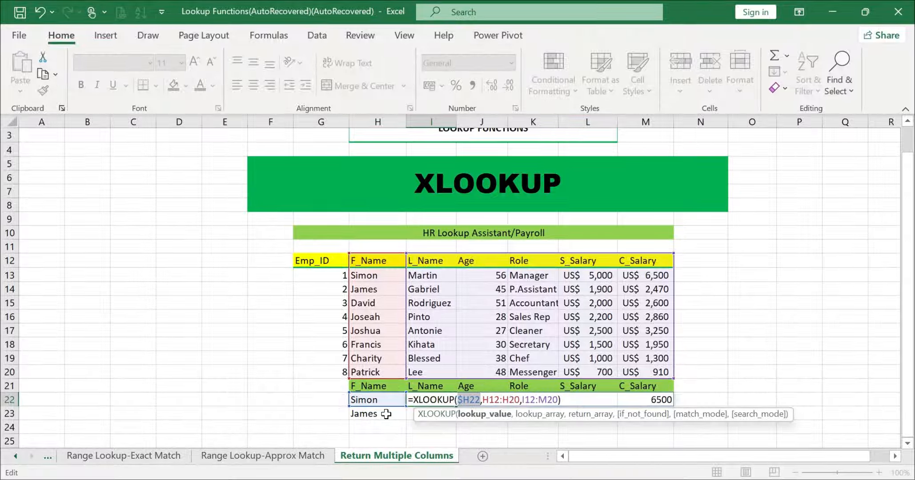
Step: Make the formula's lookup and return arrays absolute as $H$12:$H$20 and $I$12:$M$20, and enter it
left_click(493, 400)
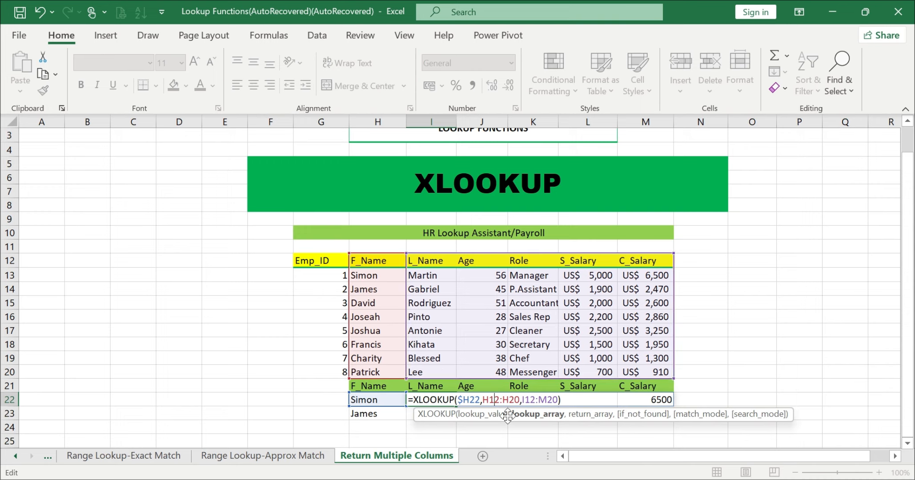
left_click_drag(482, 399, 558, 398)
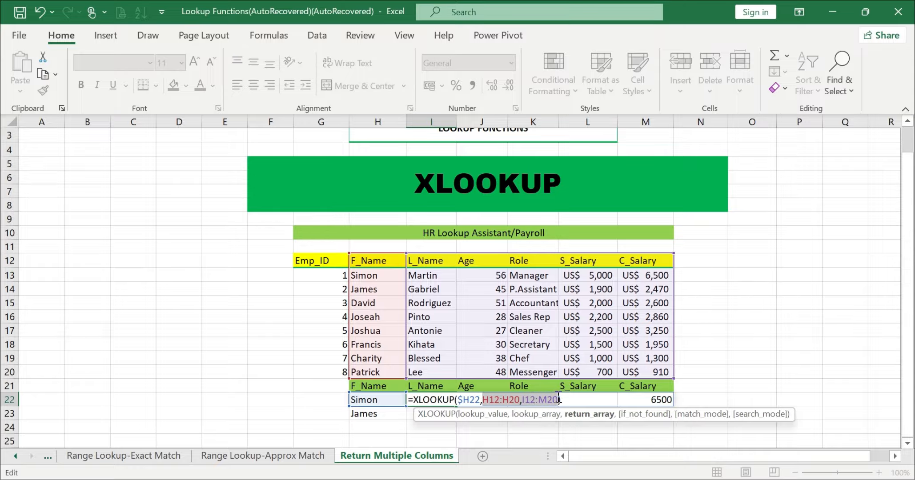
key("F4")
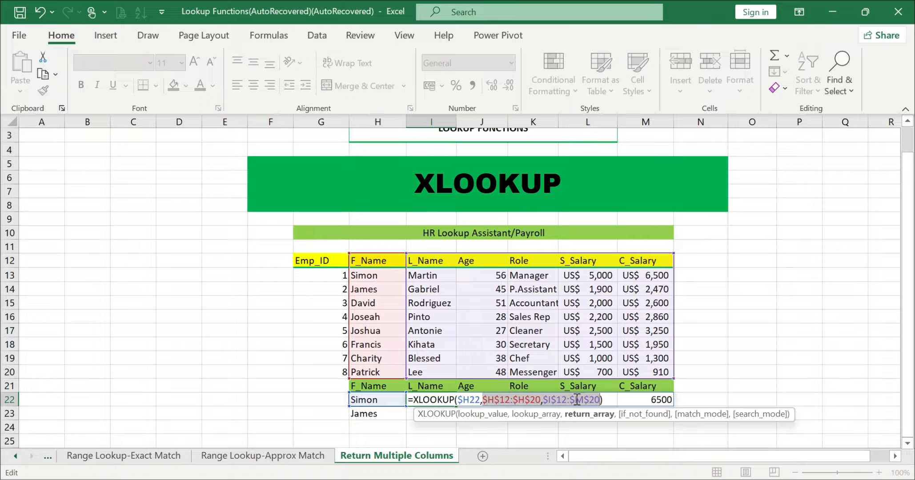
key("Return")
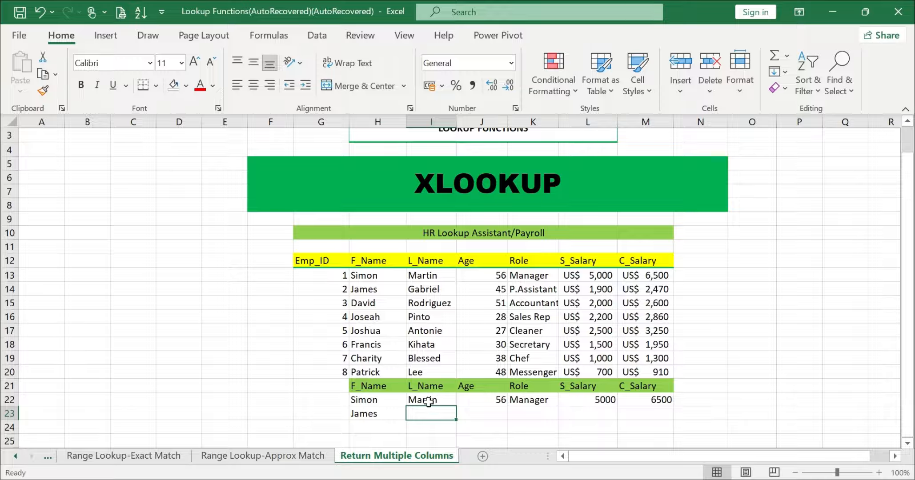
Step: Fill the XLOOKUP results in I22:M22 down to row 23
left_click_drag(427, 399, 634, 399)
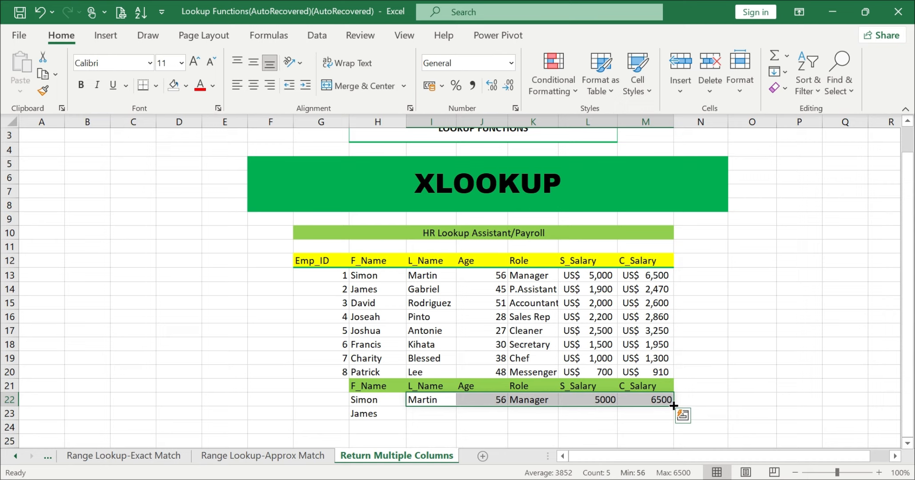
left_click_drag(673, 405, 673, 419)
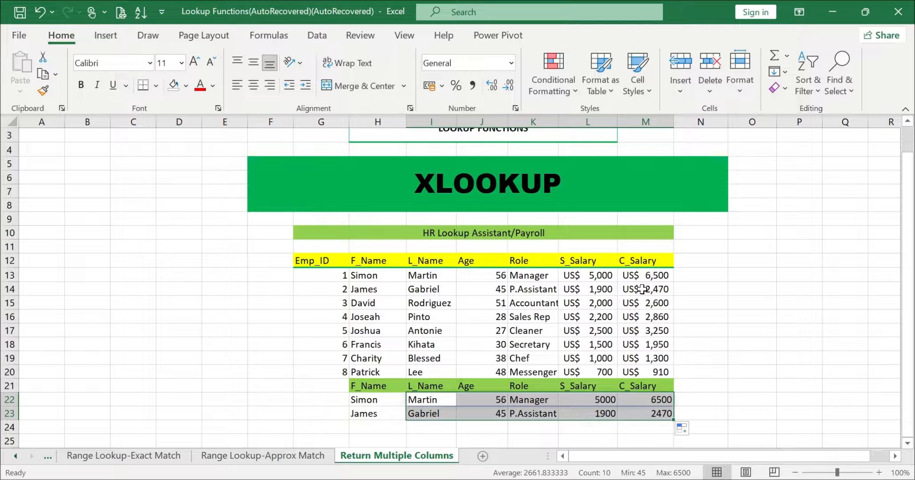
left_click(707, 341)
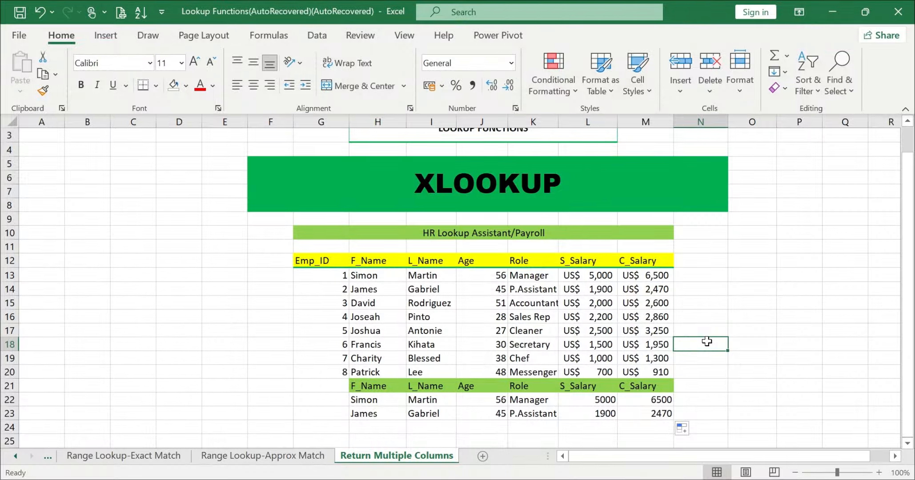
Step: Enter the first name from H15 in H24 and fill I23:M23 down to row 24
scroll(707, 341, "down", 1)
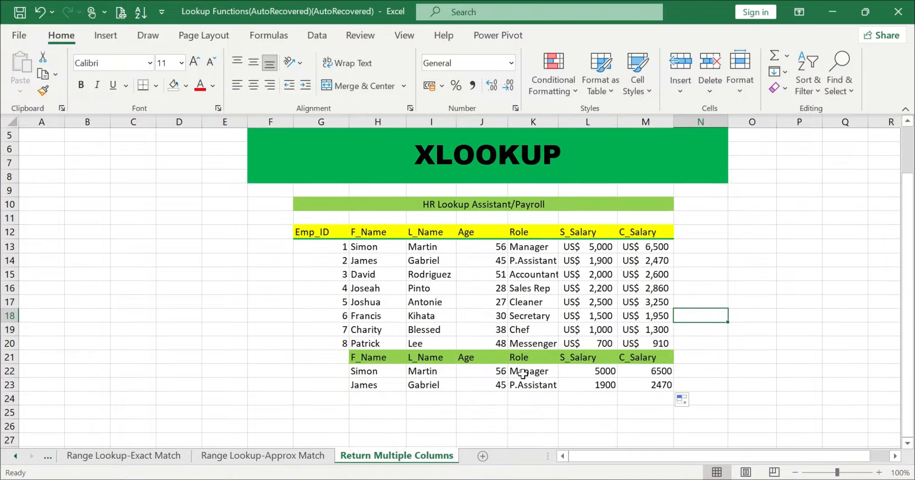
left_click(376, 399)
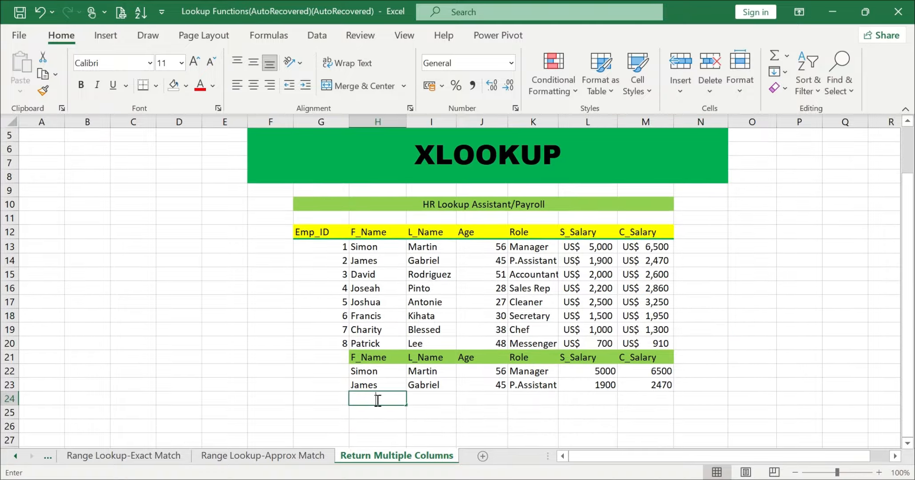
type("David")
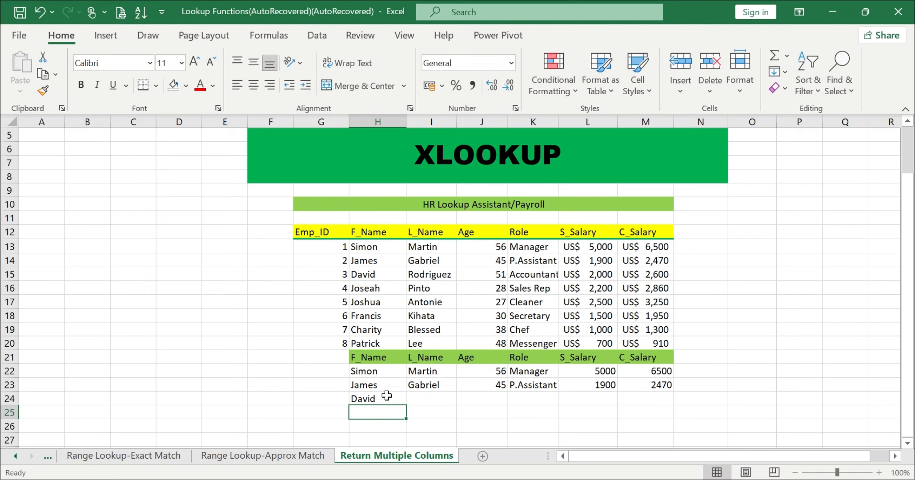
left_click_drag(418, 385, 638, 385)
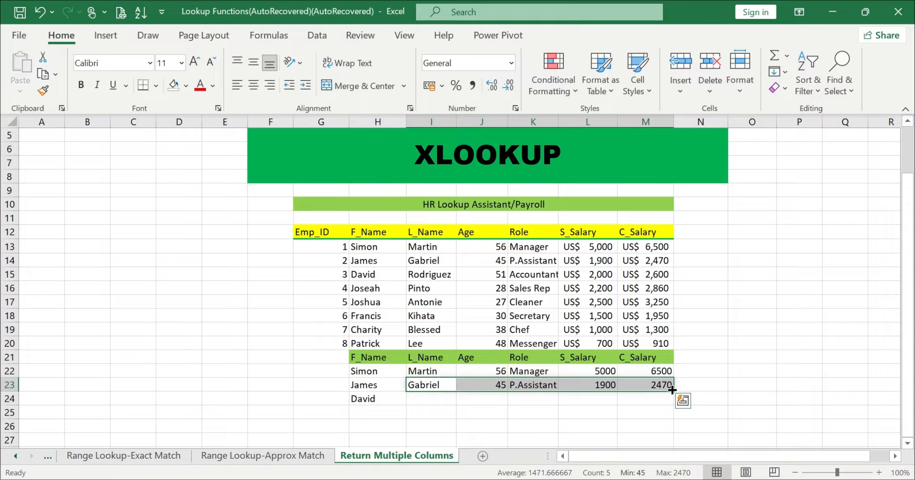
left_click_drag(671, 390, 672, 404)
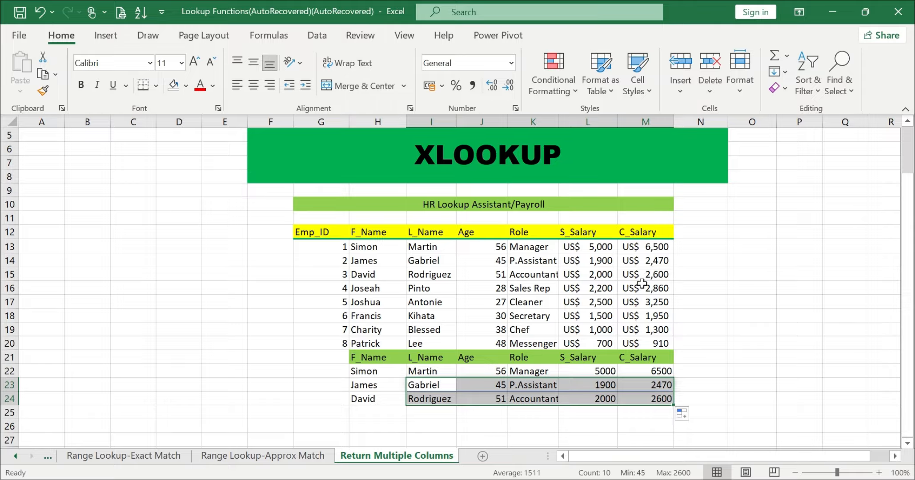
Step: Enter the first name from H16 in H25 and fill I24:M24 down to row 25
left_click(377, 413)
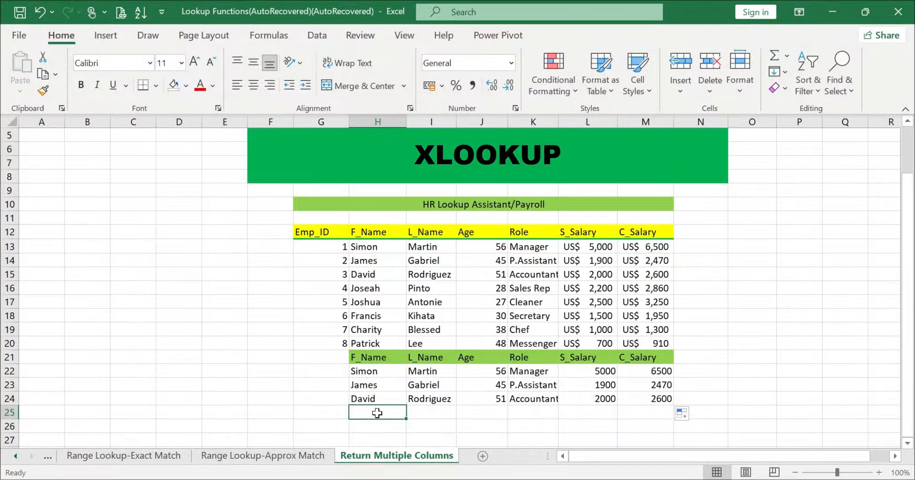
type("Joseah")
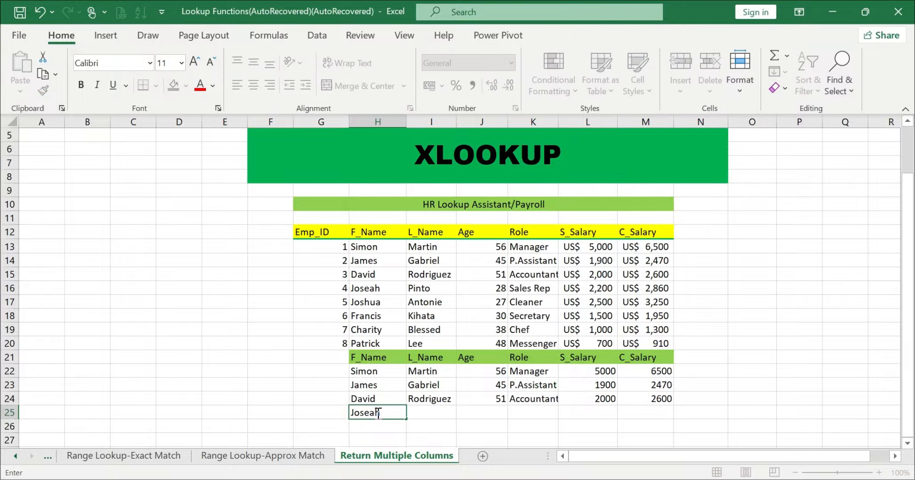
key("Return")
left_click_drag(411, 399, 632, 399)
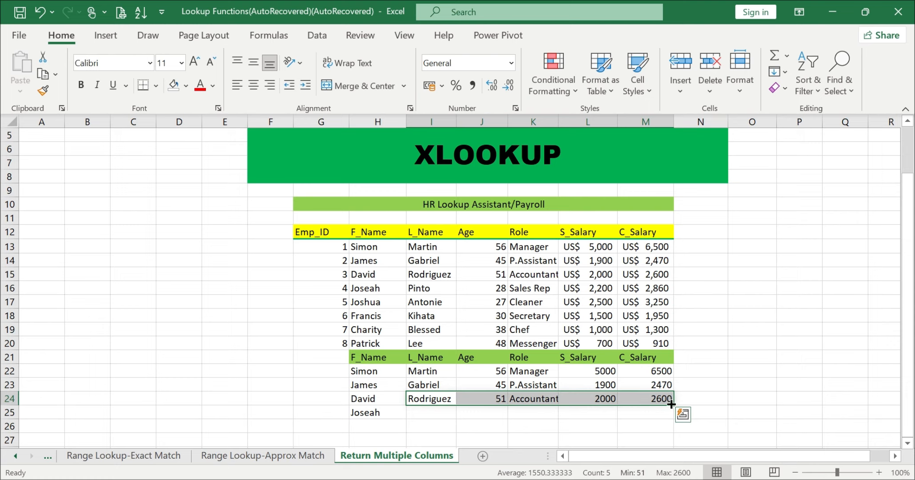
left_click_drag(674, 404, 679, 418)
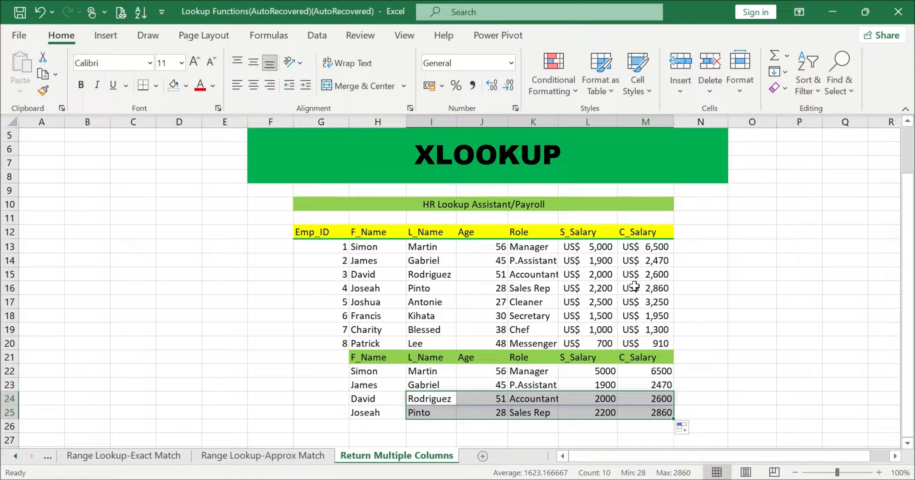
Step: Copy the US$ accounting format from salary cell L13 onto the XLOOKUP salary results in L22:M25 with Format Painter
left_click(751, 315)
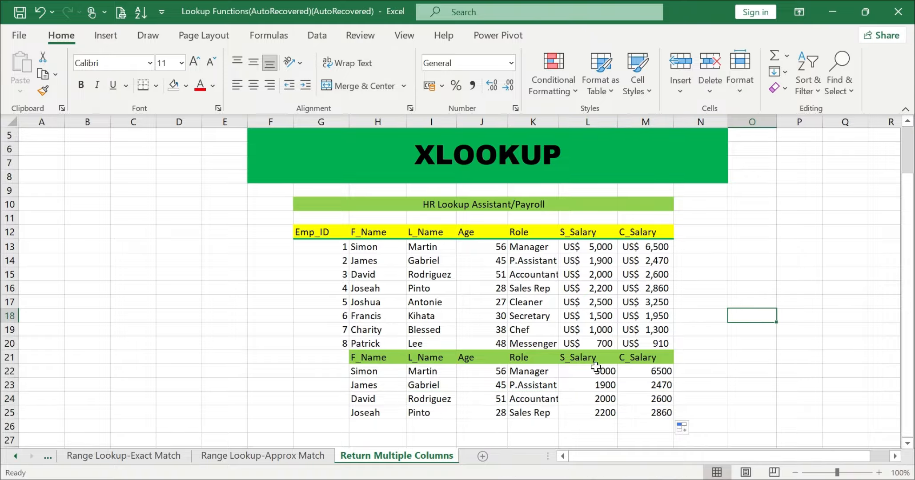
left_click_drag(596, 366, 637, 408)
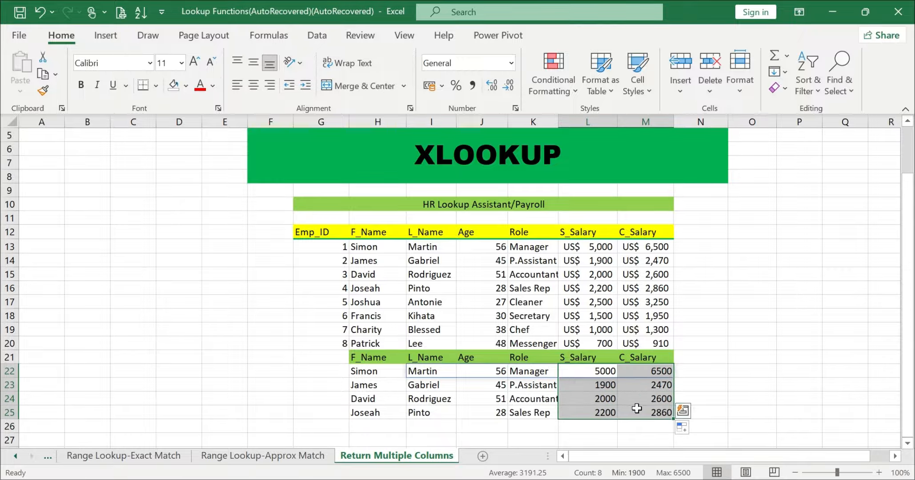
left_click(591, 252)
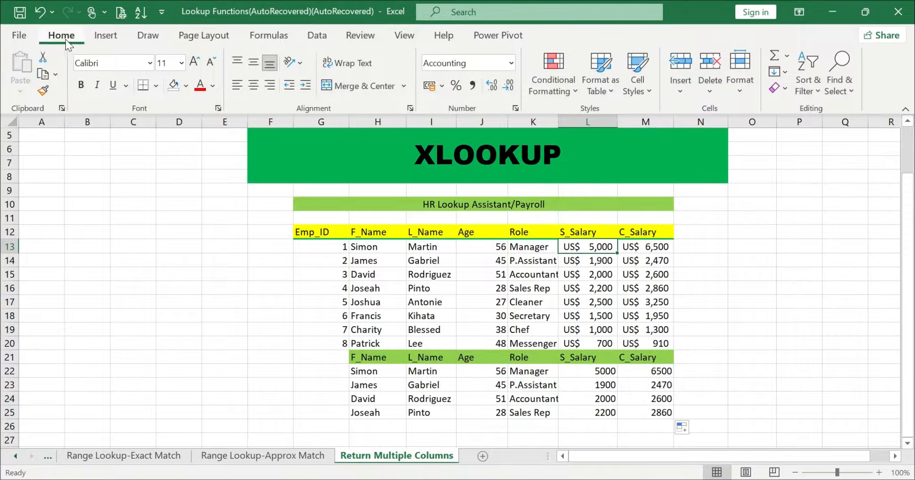
left_click(44, 75)
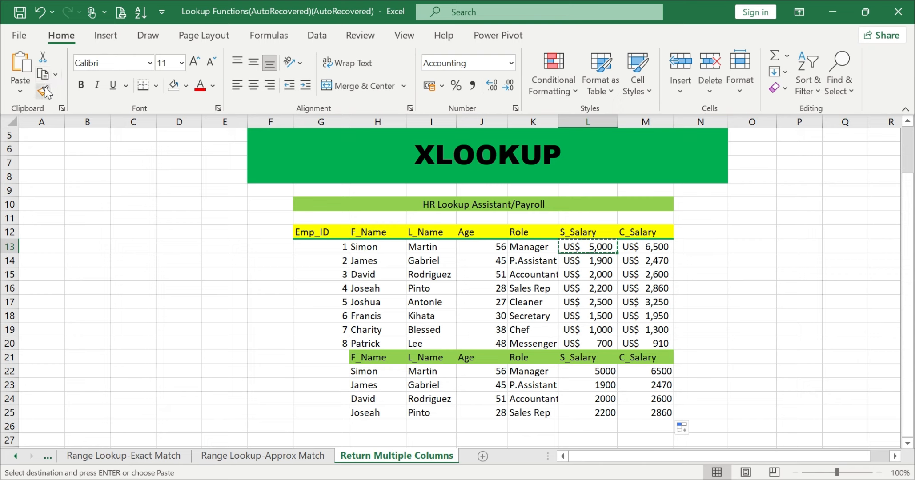
left_click(43, 92)
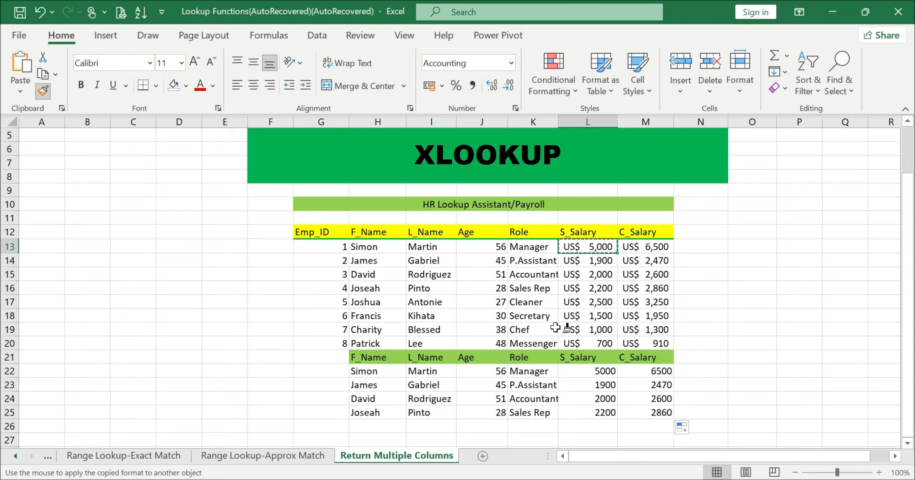
mouse_move(578, 369)
left_mouse_down()
mouse_move(616, 407)
mouse_move(643, 403)
left_mouse_up()
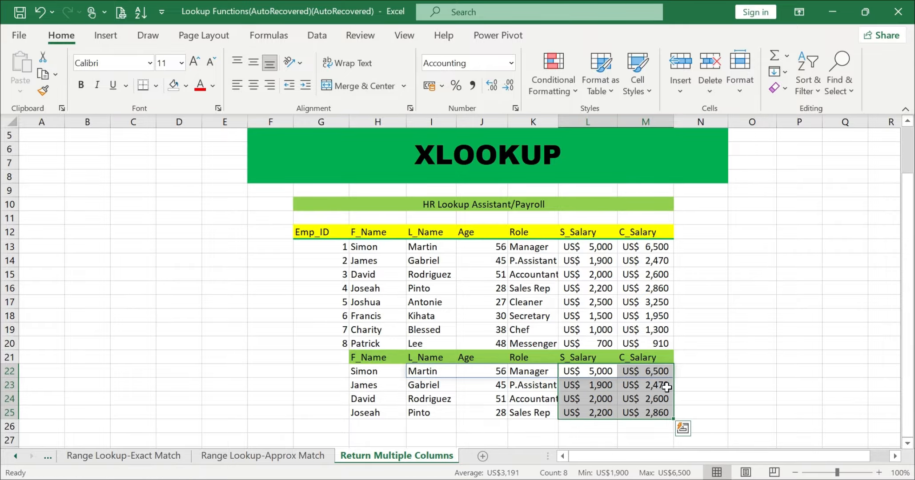
left_click(733, 355)
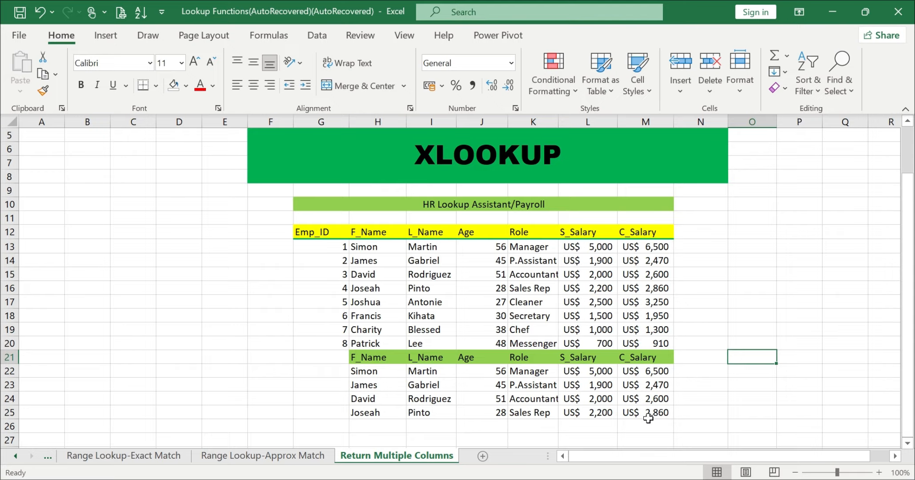
left_click(720, 290)
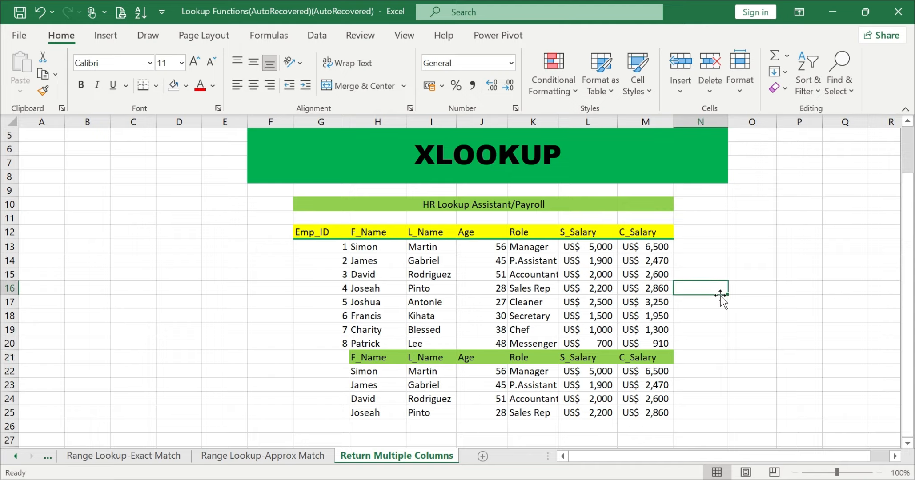